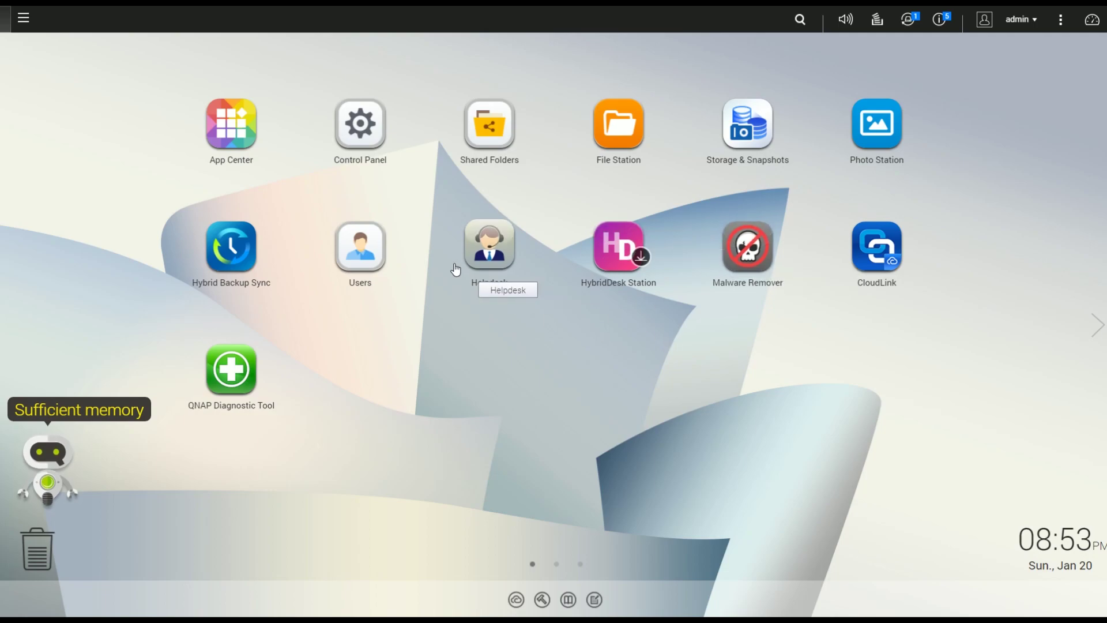
Step: Launch Hybrid Backup Sync and look through the Remote, Cloud, Incoming and Local job lists
{"action": "left_click", "coordinate": [234, 241]}
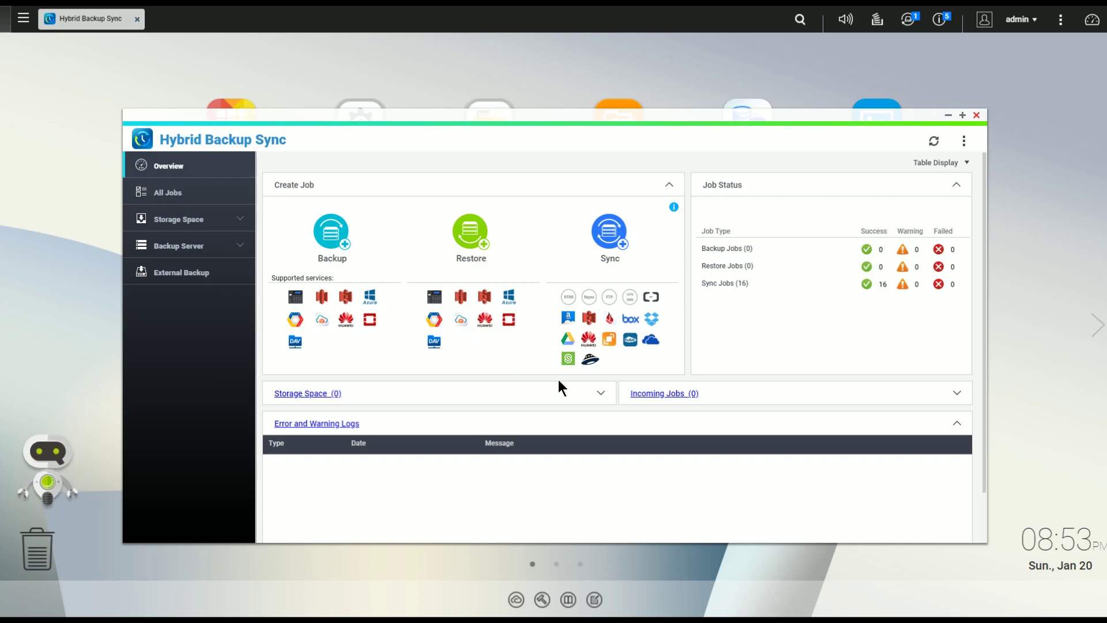
{"action": "left_click", "coordinate": [172, 199]}
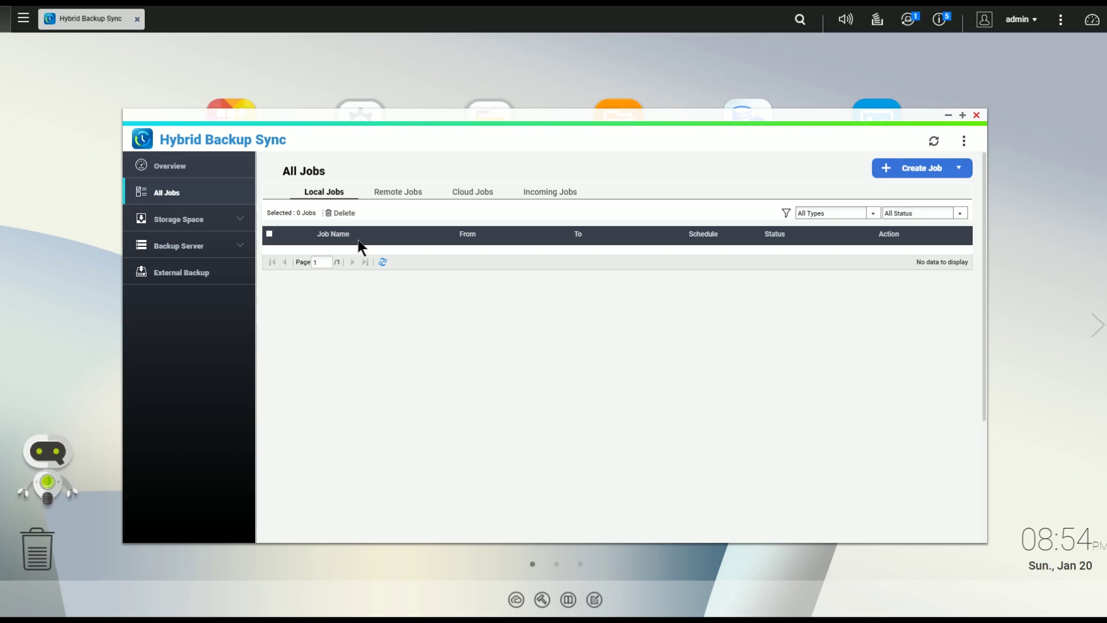
{"action": "left_click", "coordinate": [392, 197]}
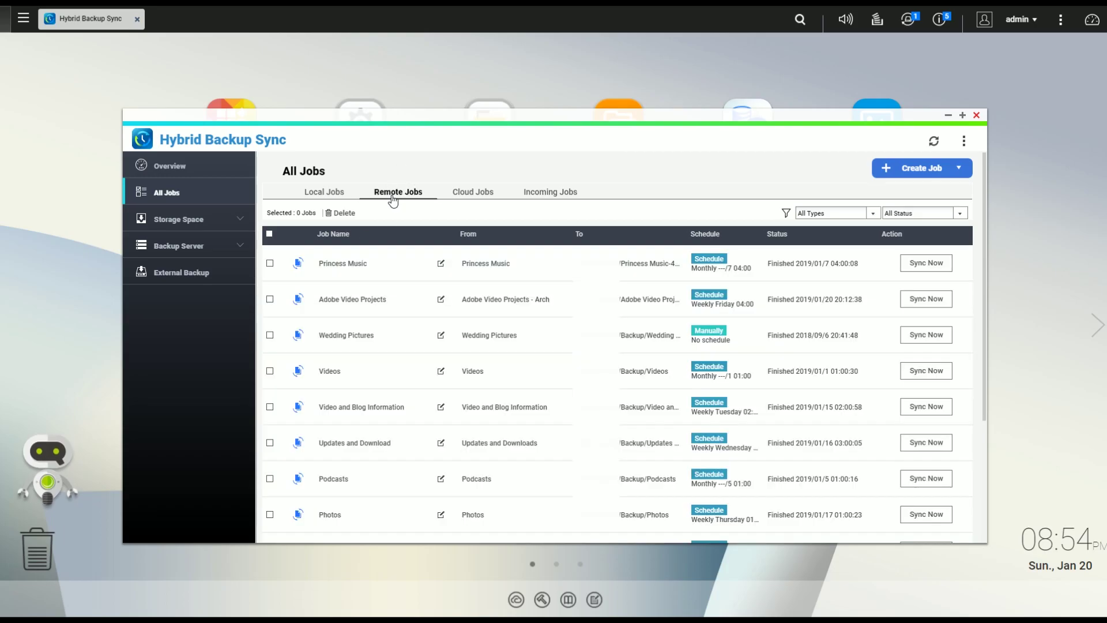
{"action": "left_click", "coordinate": [473, 194]}
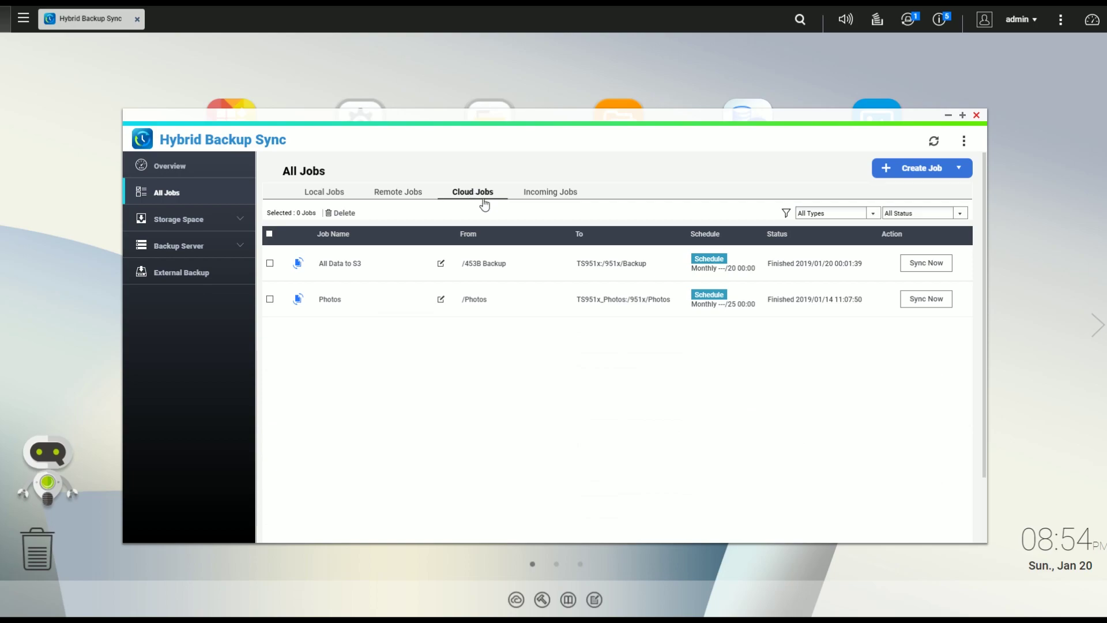
{"action": "left_click", "coordinate": [546, 197]}
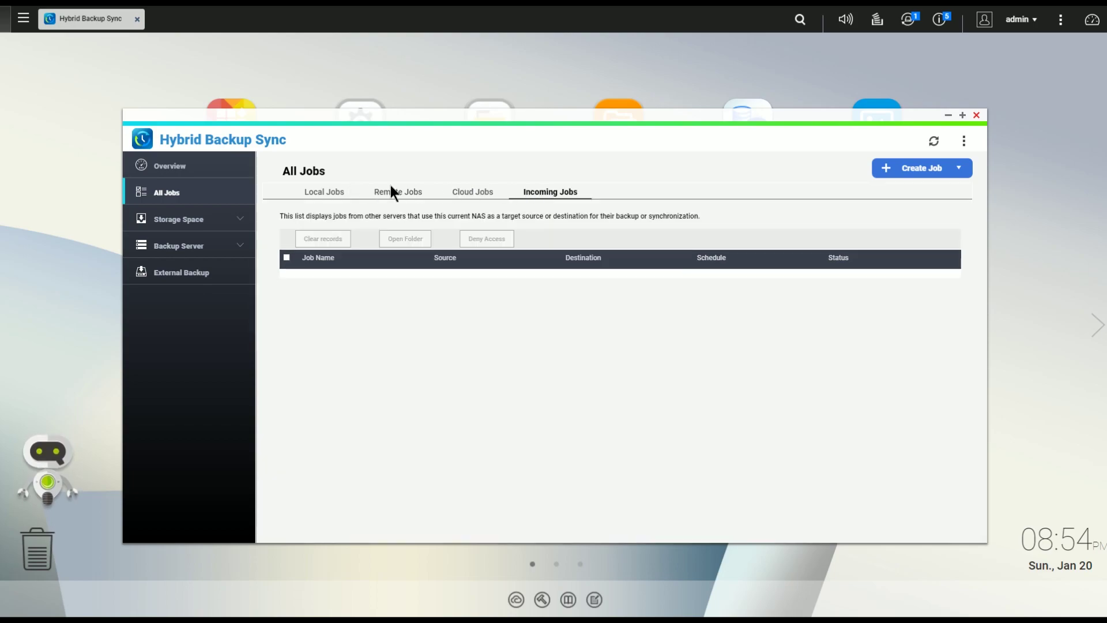
{"action": "left_click", "coordinate": [310, 197]}
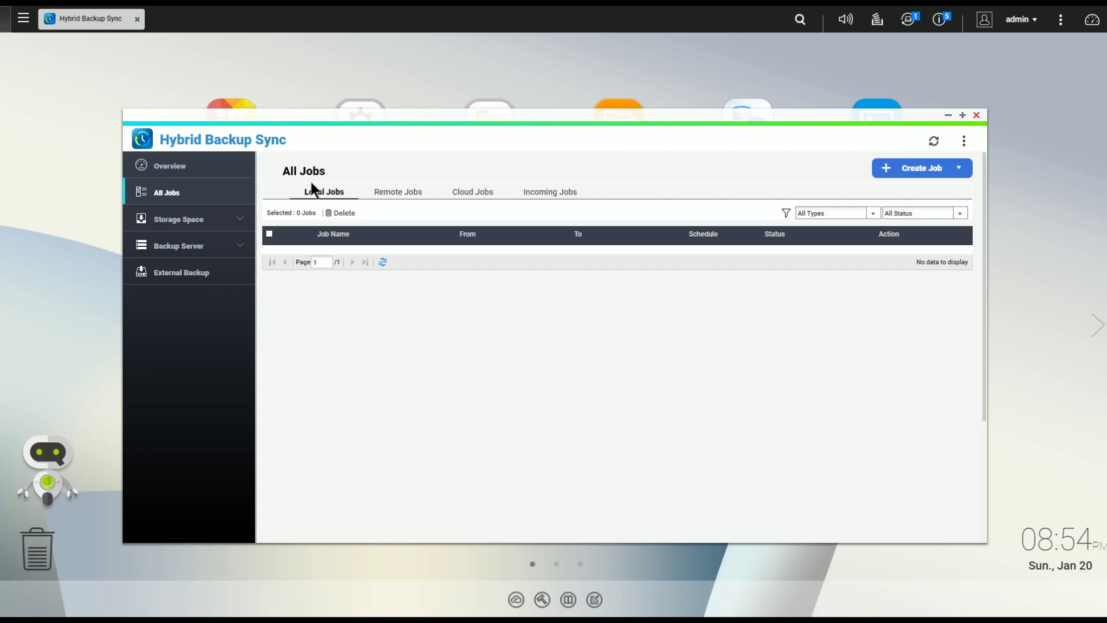
Step: Compare remote jobs like Princess Music and Videos against the local and two cloud sync jobs
{"action": "left_click", "coordinate": [392, 199]}
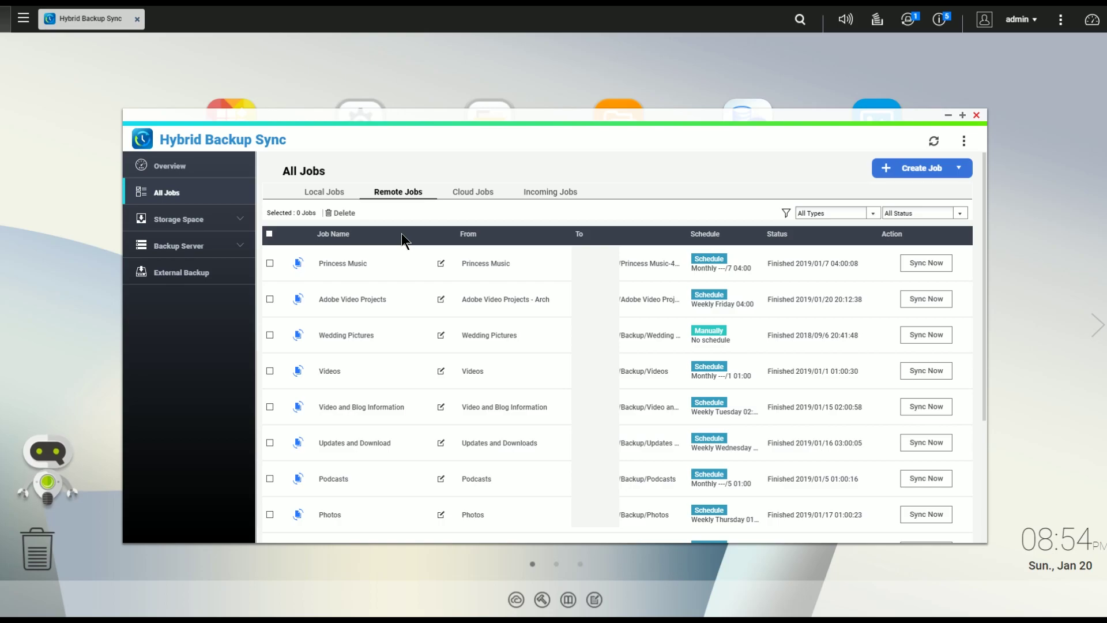
{"action": "left_click", "coordinate": [323, 194]}
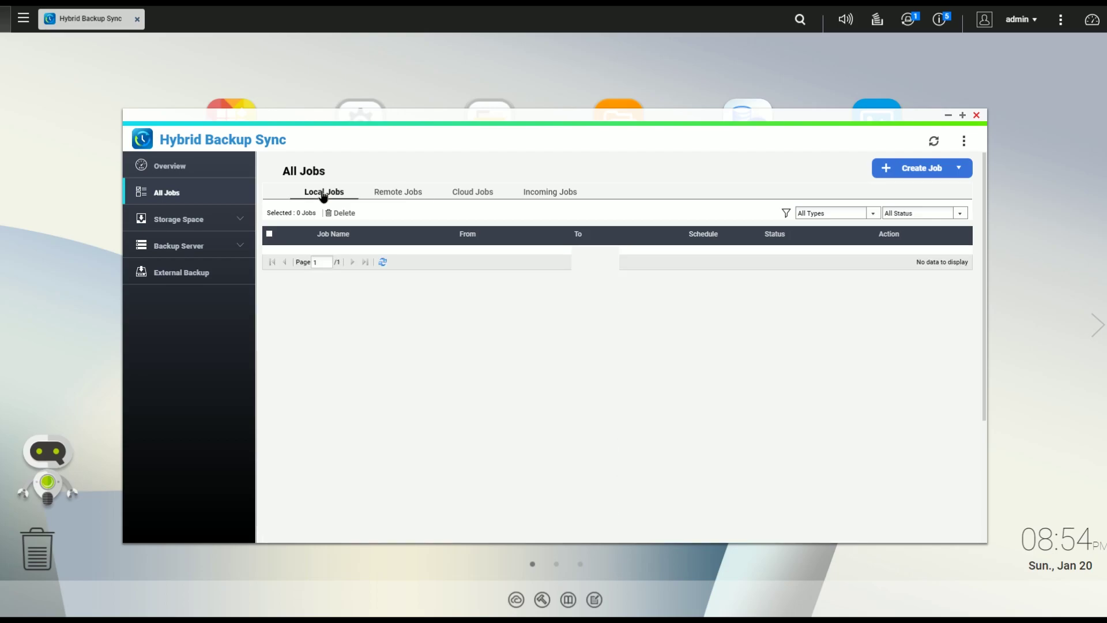
{"action": "left_click", "coordinate": [391, 192]}
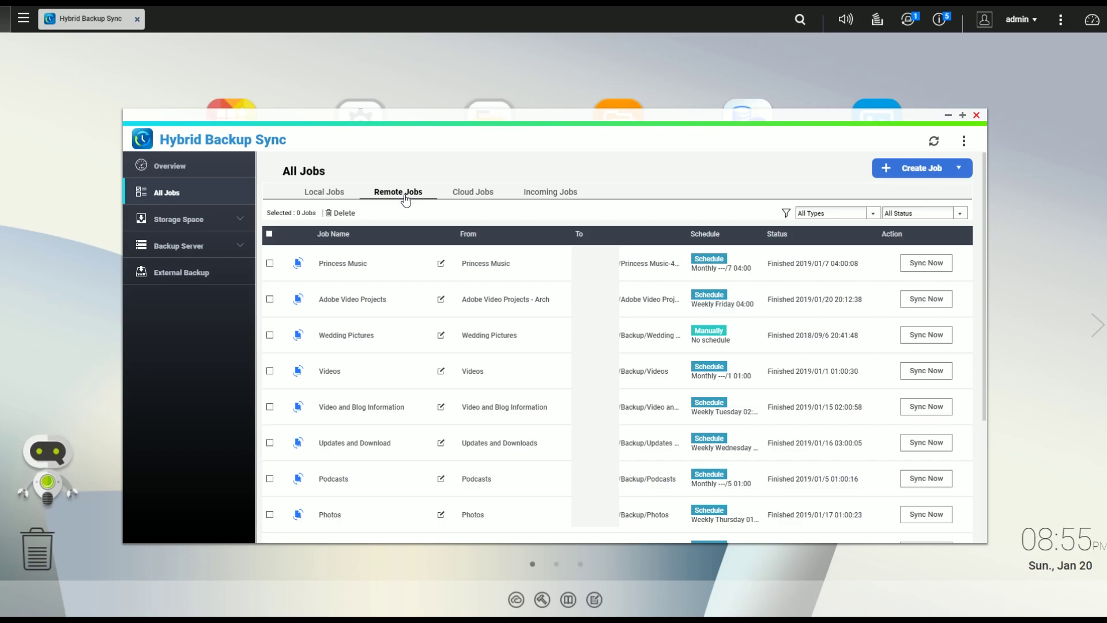
{"action": "left_click", "coordinate": [481, 189]}
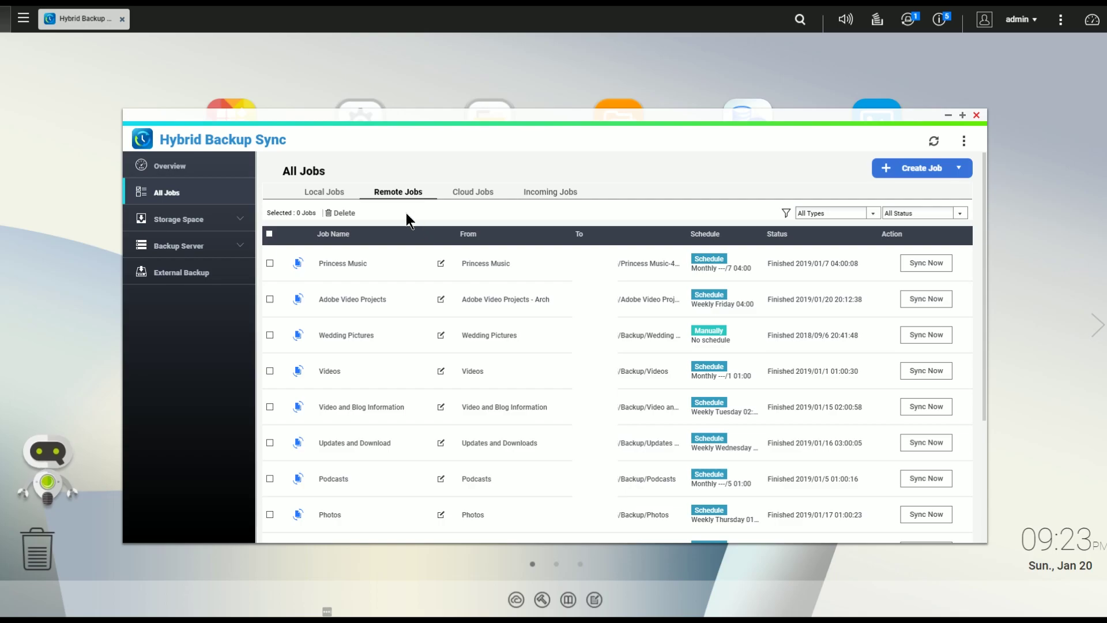
Step: Start a new one-way sync job that syncs local data to a remote server
{"action": "left_click", "coordinate": [921, 174]}
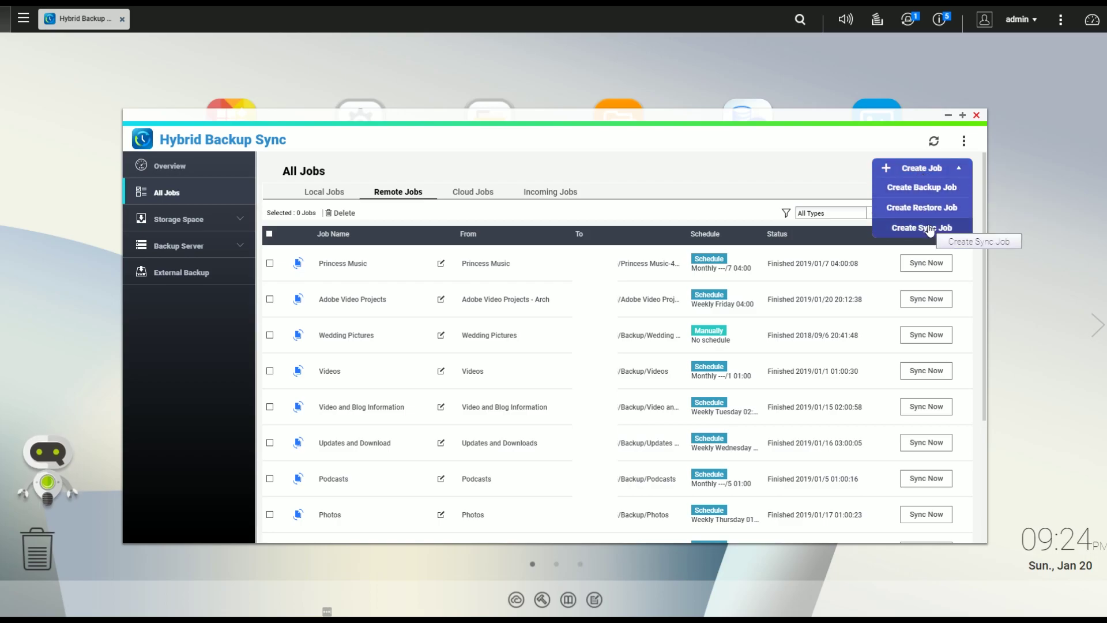
{"action": "left_click", "coordinate": [923, 208]}
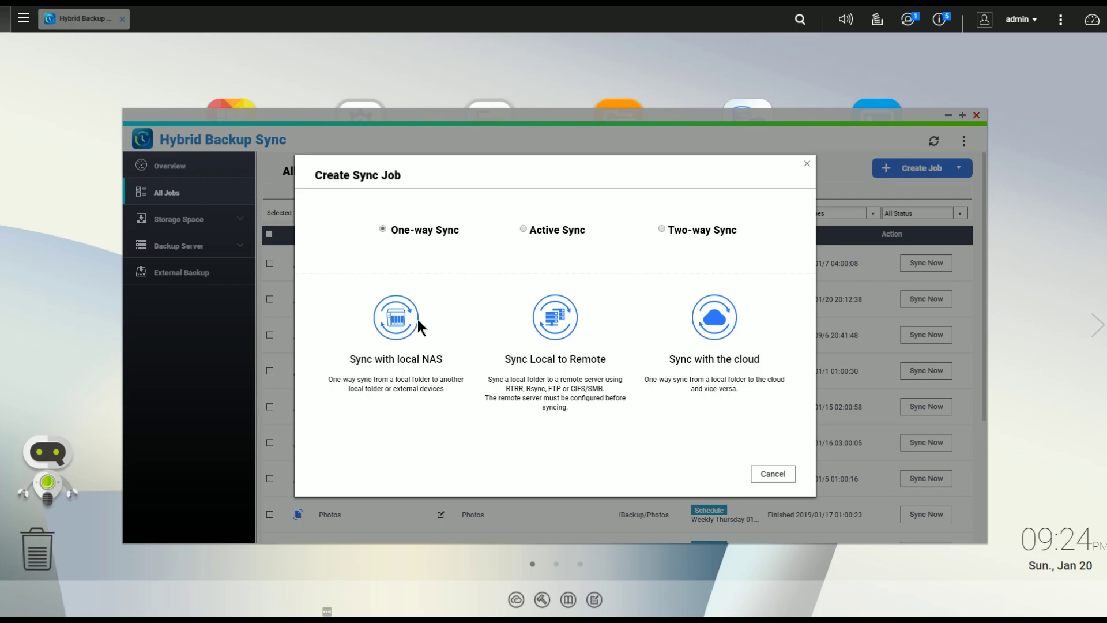
{"action": "left_click", "coordinate": [563, 330]}
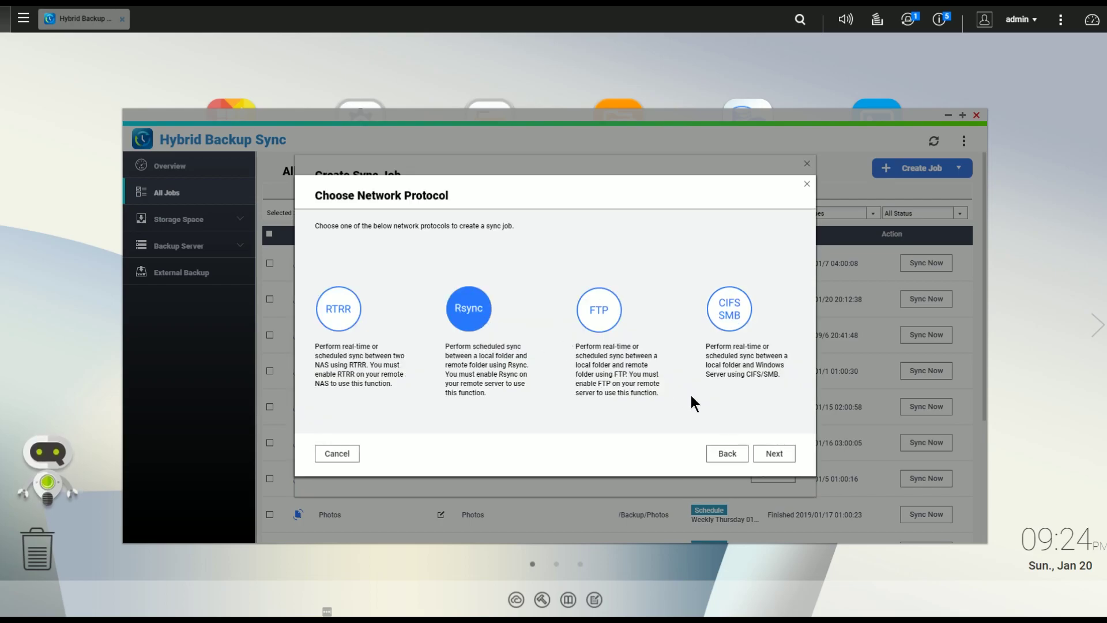
Step: Choose Rsync as the protocol and name the sync job 'Test'
{"action": "left_click", "coordinate": [774, 454]}
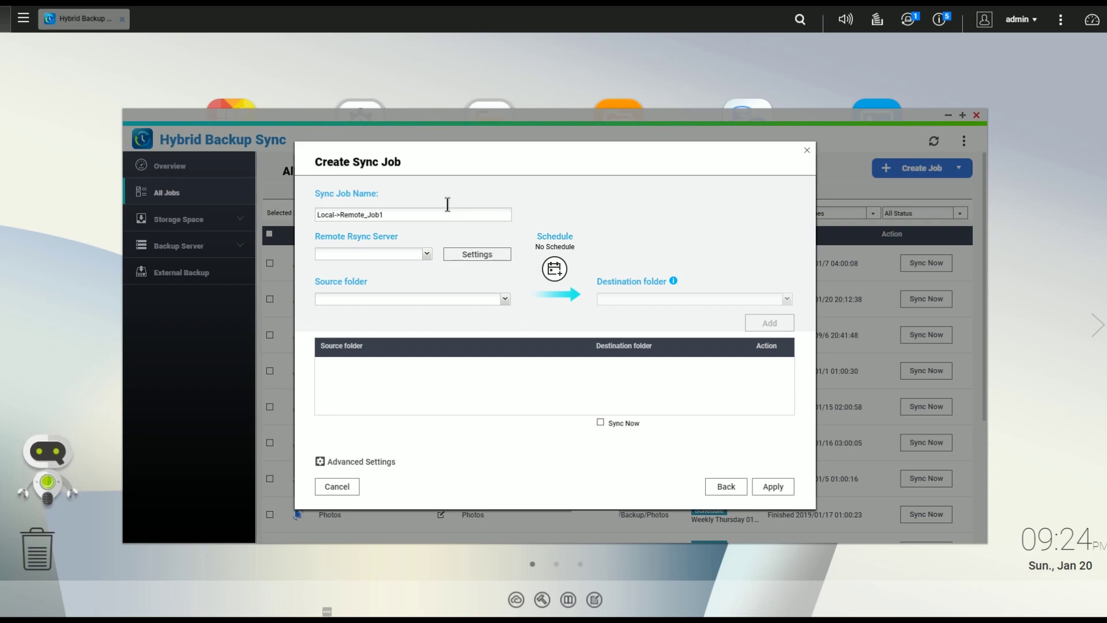
{"action": "left_click_drag", "start_coordinate": [421, 214], "coordinate": [255, 216]}
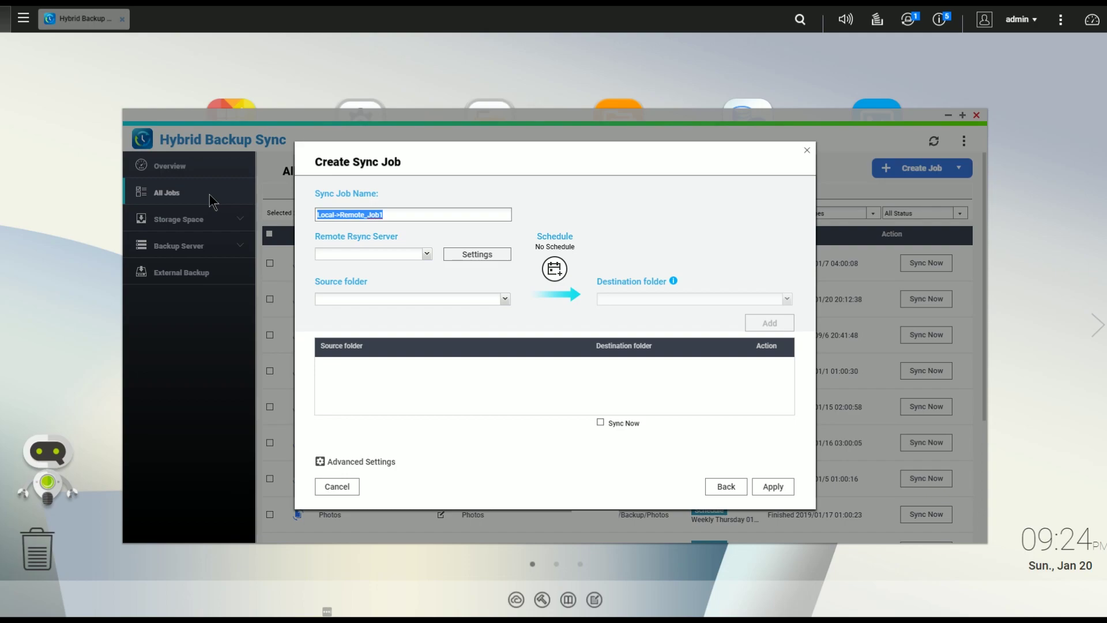
{"action": "type", "text": "Test"}
Step: Begin adding a new remote Rsync server connection for the job
{"action": "left_click", "coordinate": [425, 254]}
{"action": "left_click", "coordinate": [426, 254]}
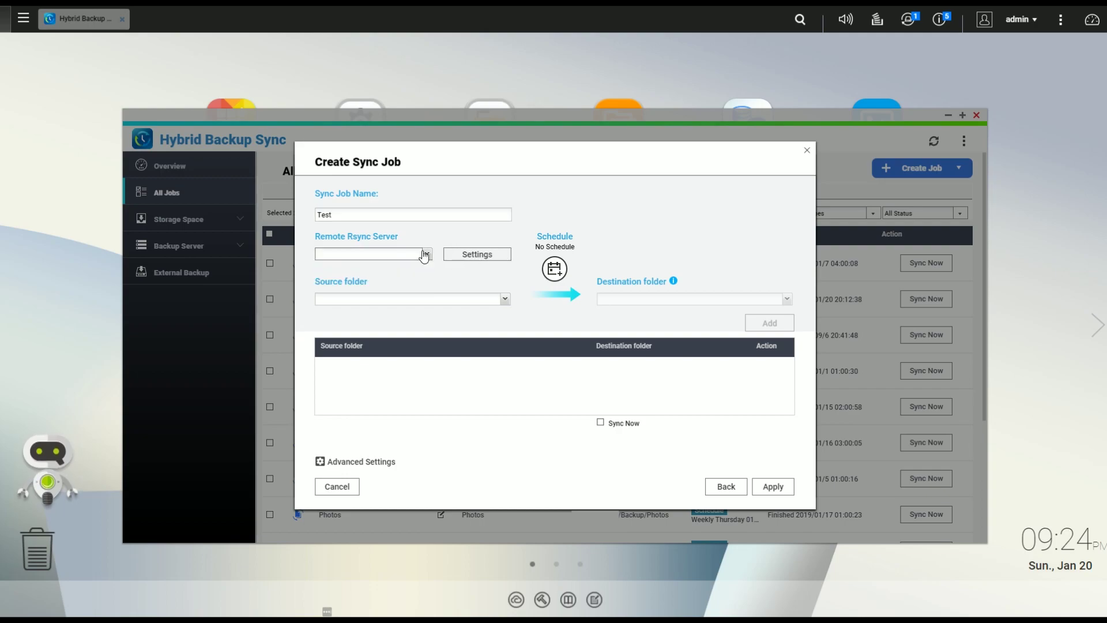
{"action": "left_click", "coordinate": [459, 255]}
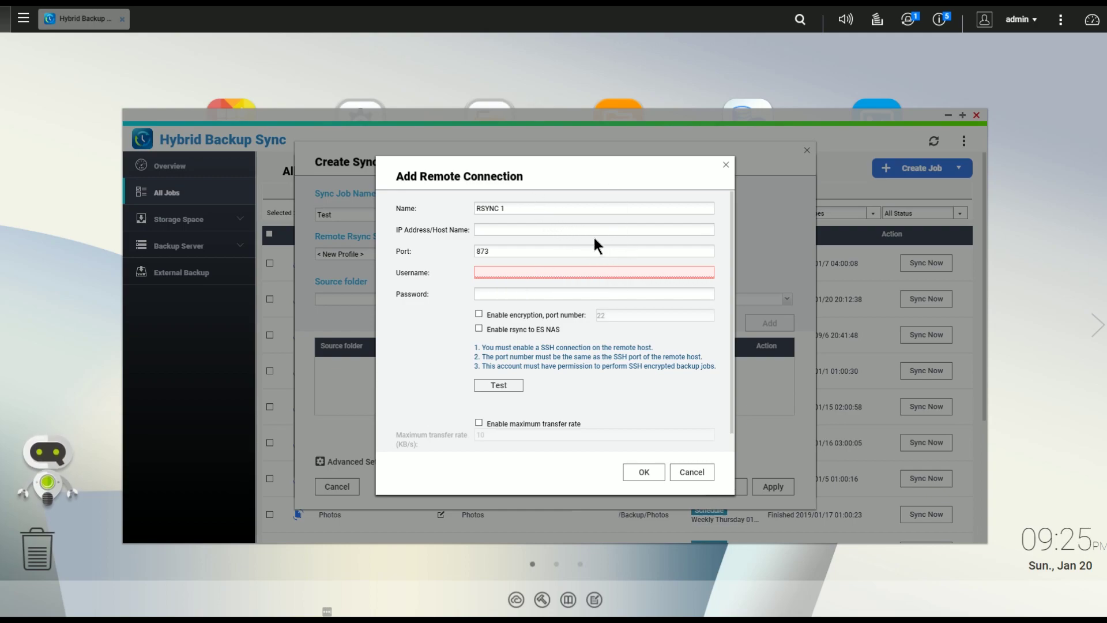
Step: Enter server IP 192.168.1.100 and the remote account's user name and password
{"action": "left_click", "coordinate": [544, 230]}
{"action": "type", "text": "192.168.1.100"}
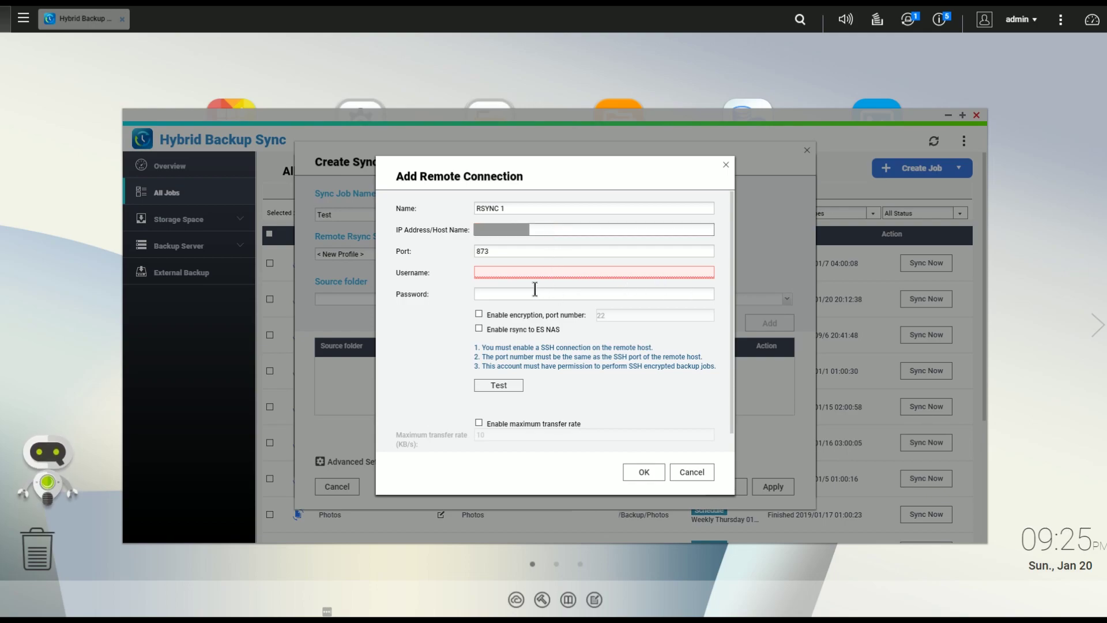
{"action": "left_click", "coordinate": [523, 270]}
{"action": "type", "text": "453B"}
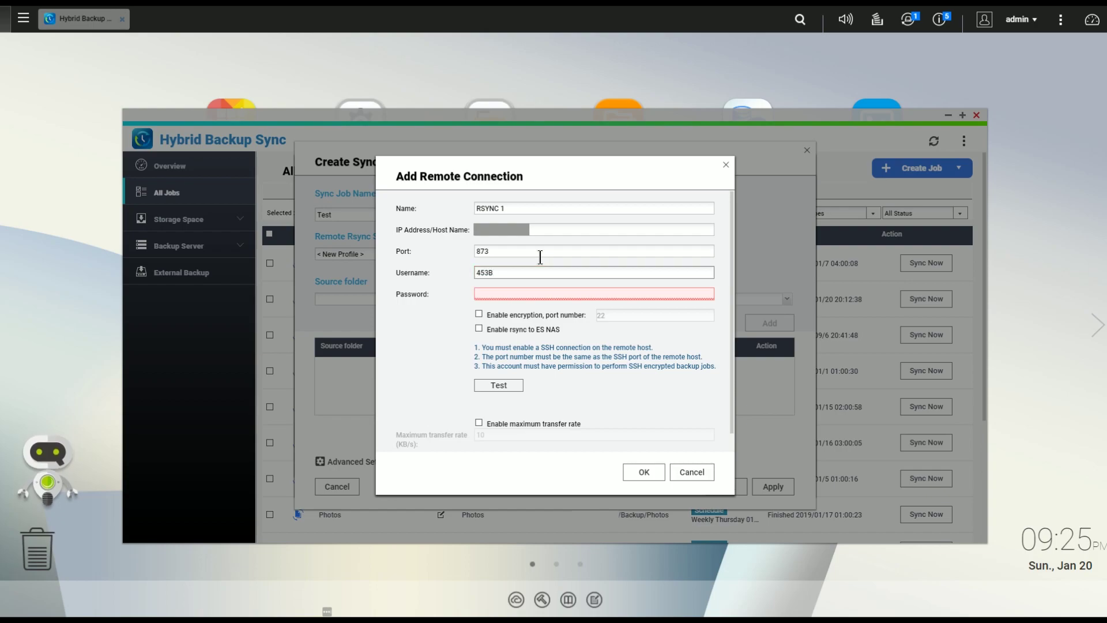
{"action": "left_click", "coordinate": [488, 292]}
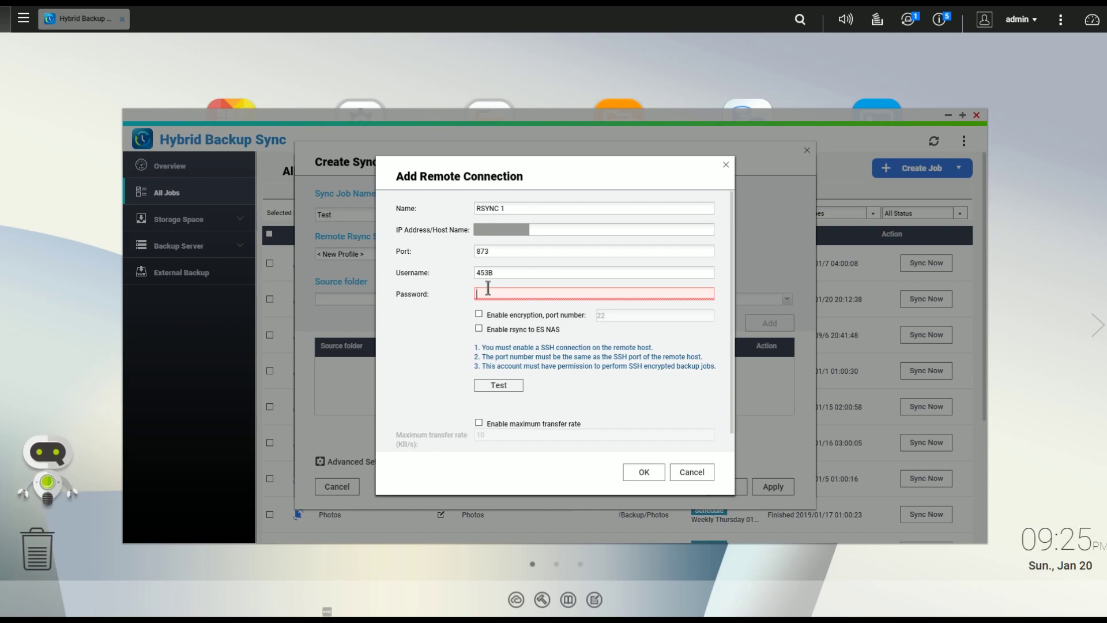
{"action": "type", "text": "•••"}
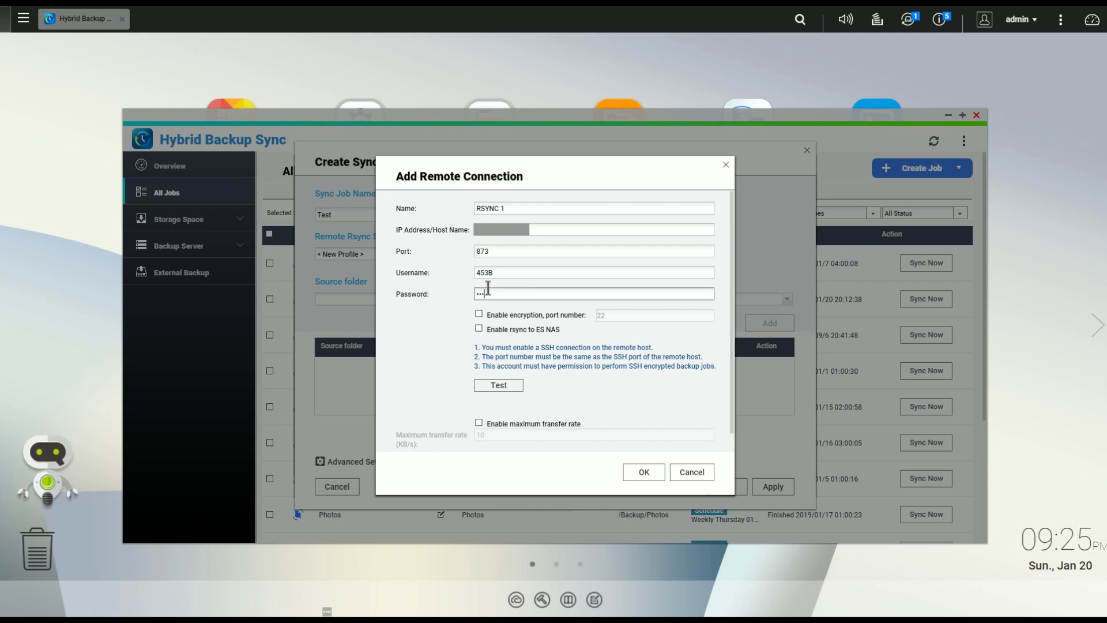
{"action": "type", "text": "•••••••"}
Step: Test the connection, then save RSYNC 1 as the job's remote Rsync server
{"action": "left_click", "coordinate": [516, 387]}
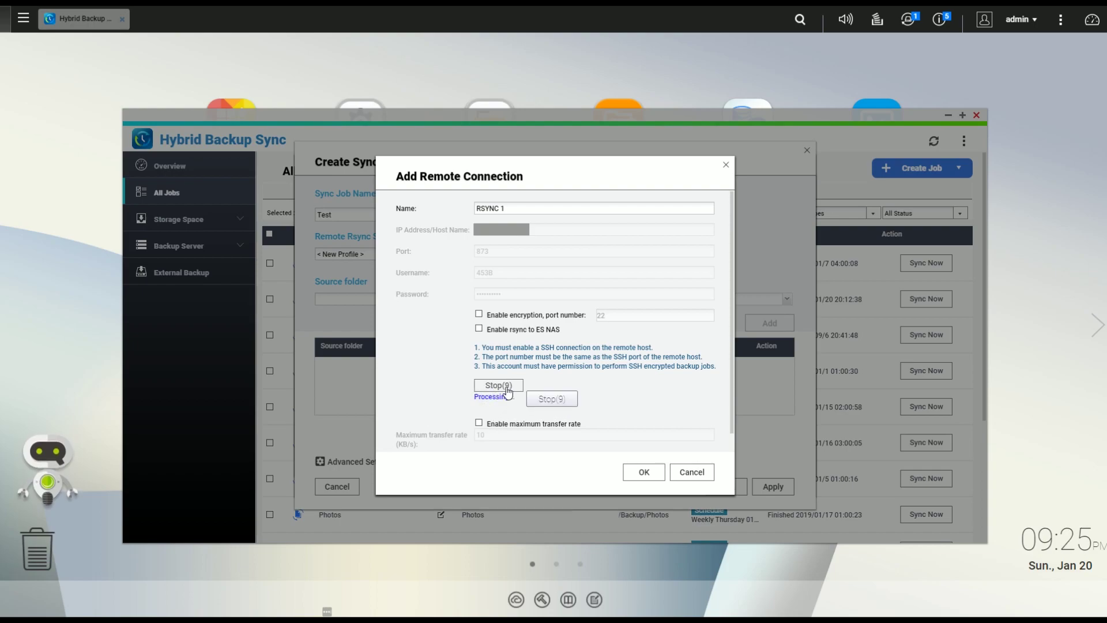
{"action": "left_click", "coordinate": [508, 391]}
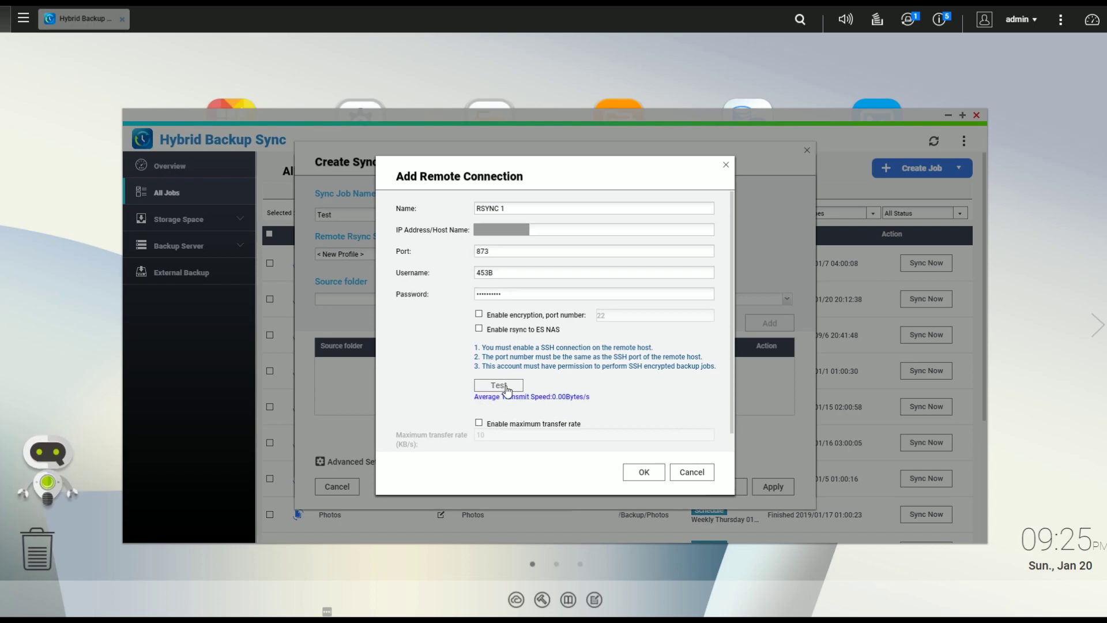
{"action": "left_click", "coordinate": [645, 473]}
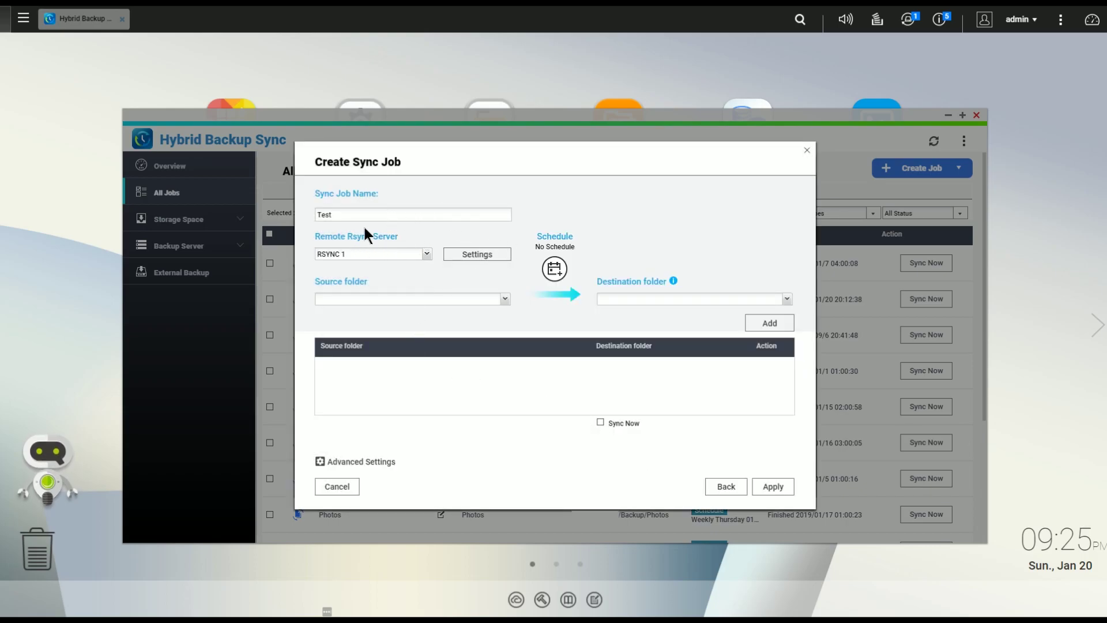
Step: Keep RSYNC 1 and add a folder pair syncing local /Download to remote /Download
{"action": "left_click", "coordinate": [425, 257]}
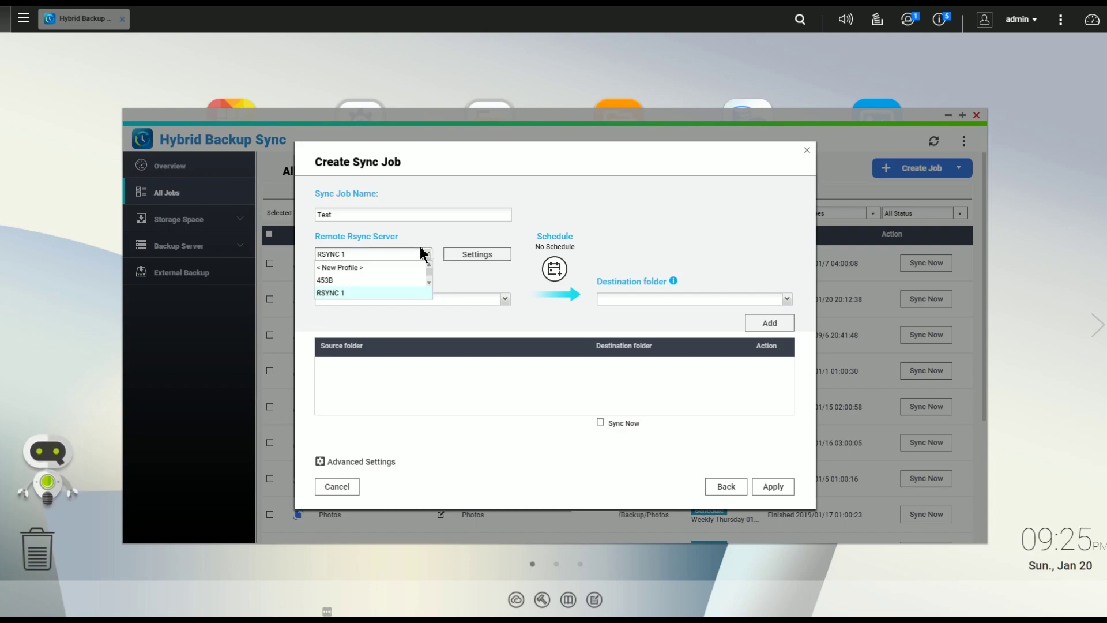
{"action": "left_click", "coordinate": [362, 238]}
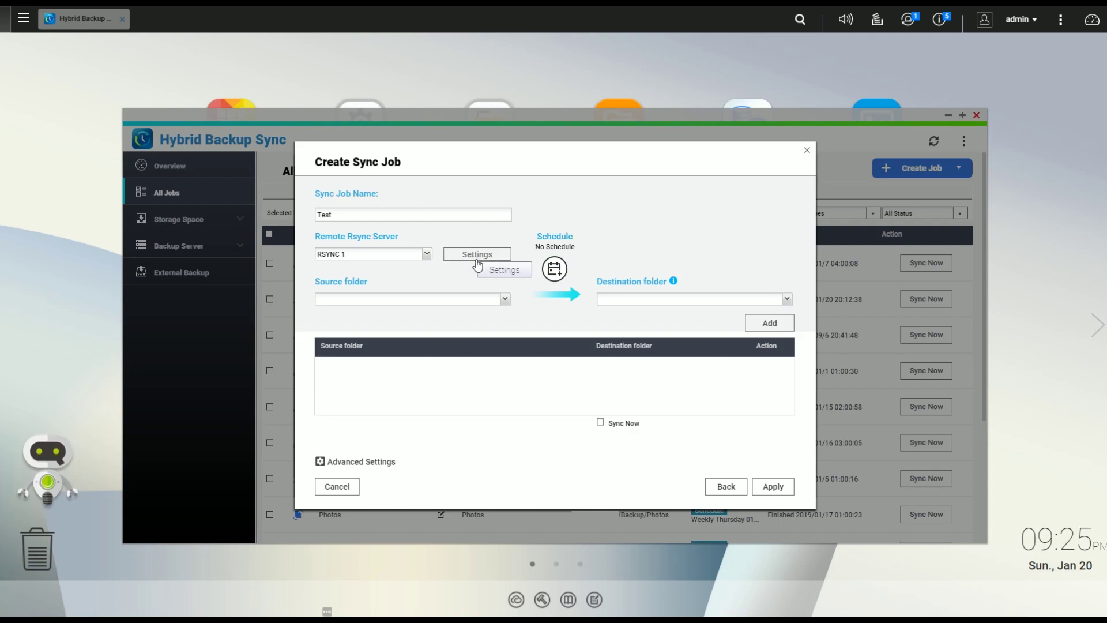
{"action": "left_click", "coordinate": [505, 299]}
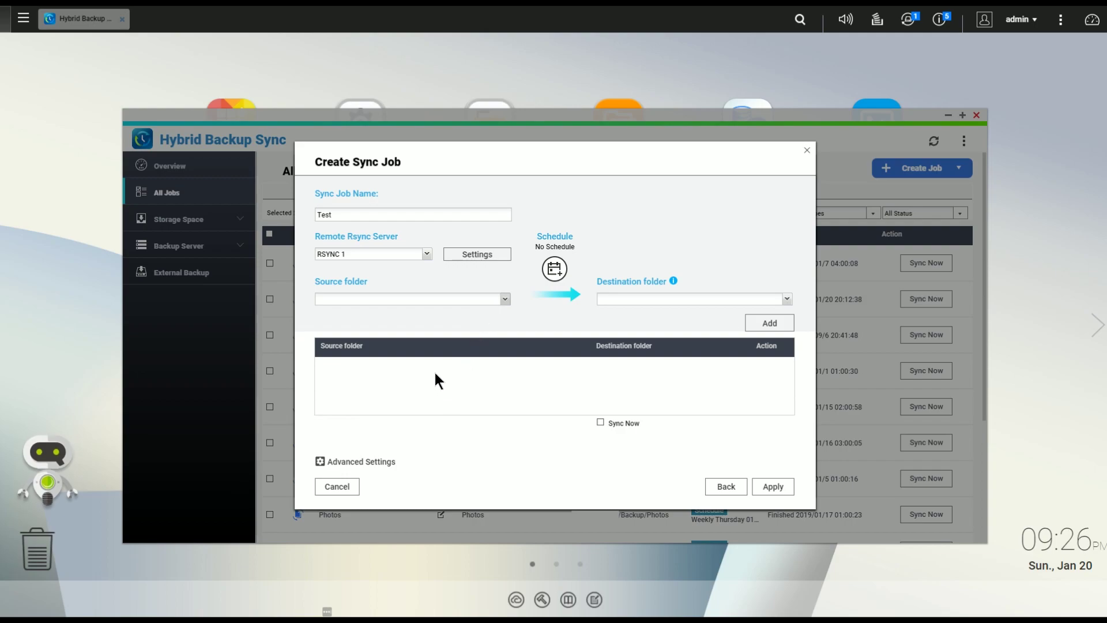
{"action": "left_click", "coordinate": [504, 300]}
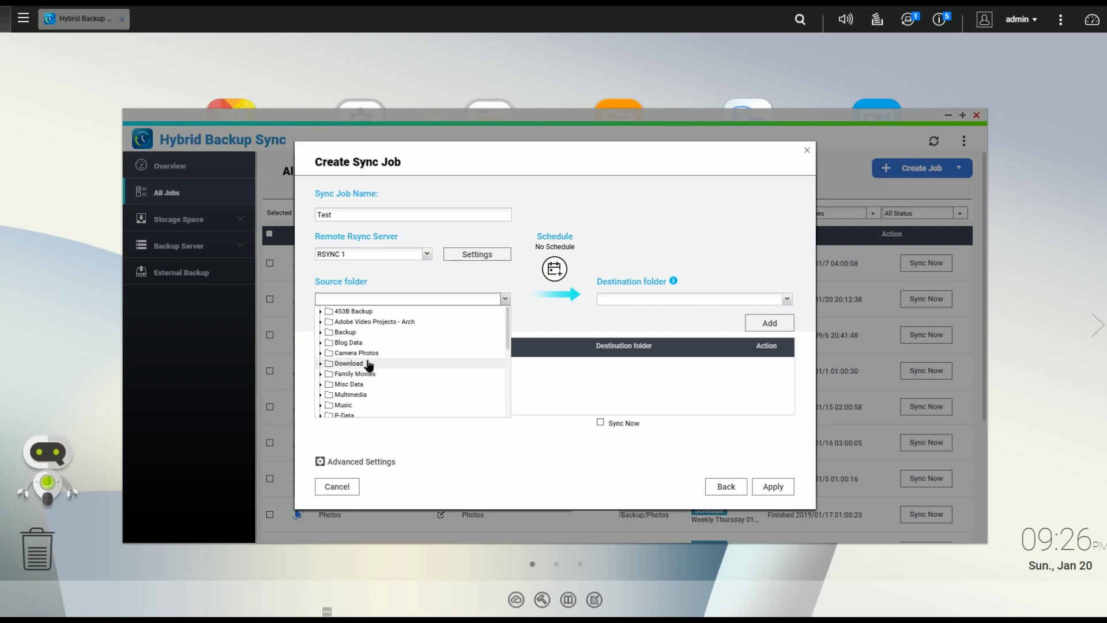
{"action": "left_click", "coordinate": [349, 364]}
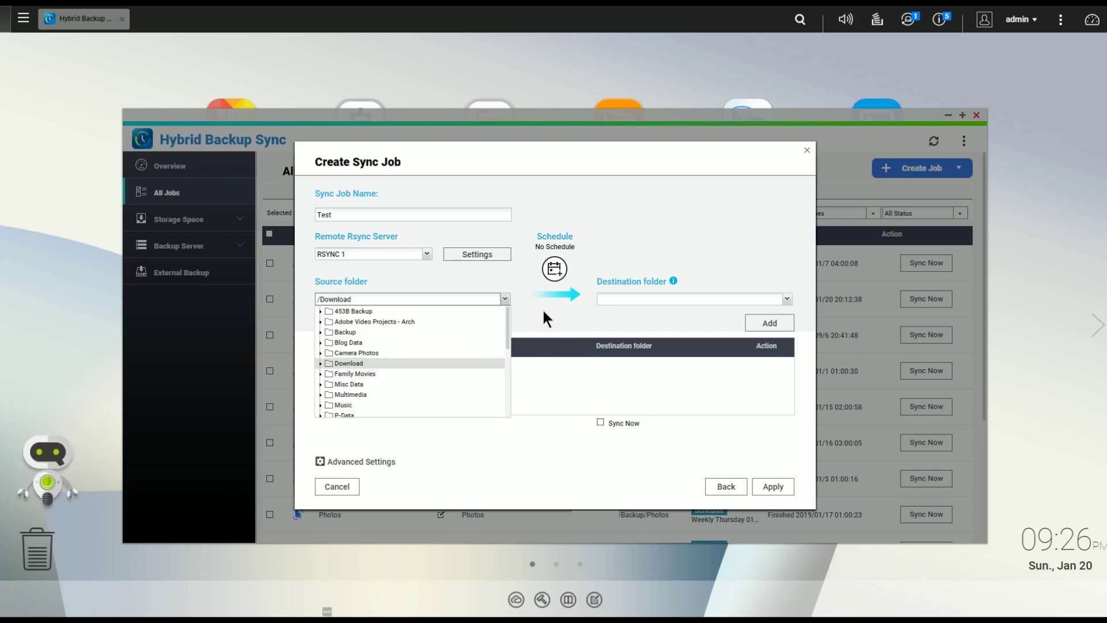
{"action": "left_click", "coordinate": [649, 299]}
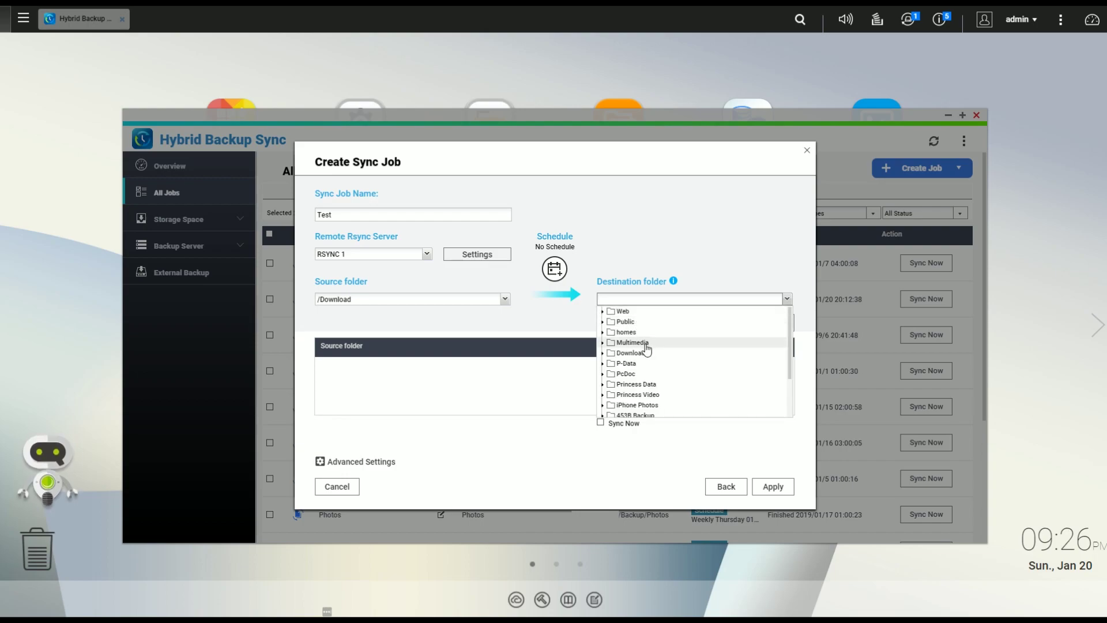
{"action": "left_click", "coordinate": [637, 354]}
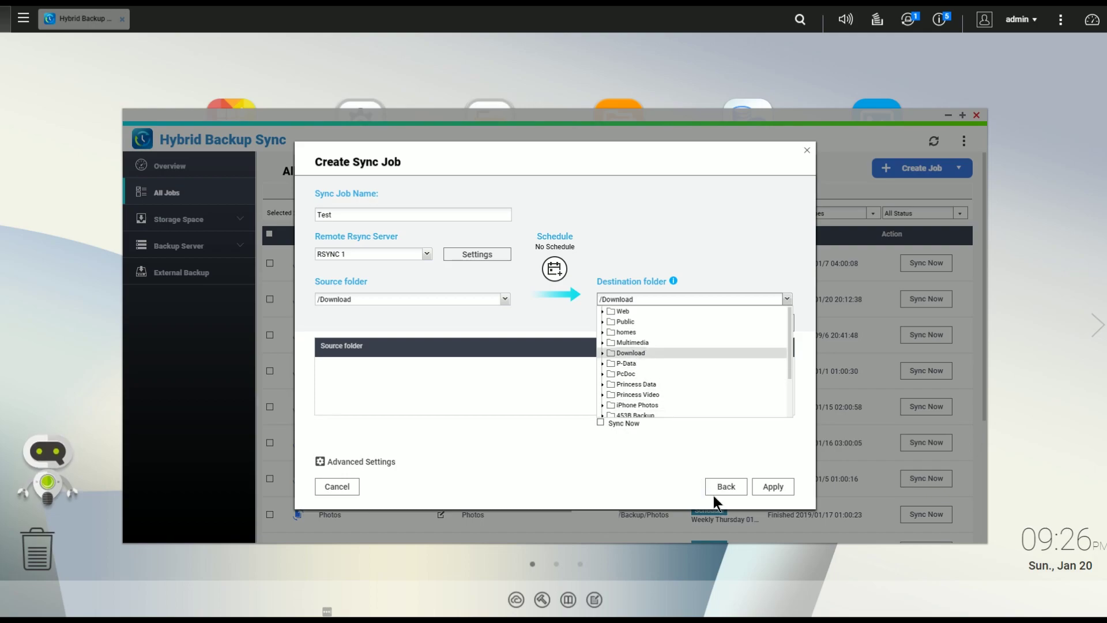
{"action": "left_click", "coordinate": [764, 438]}
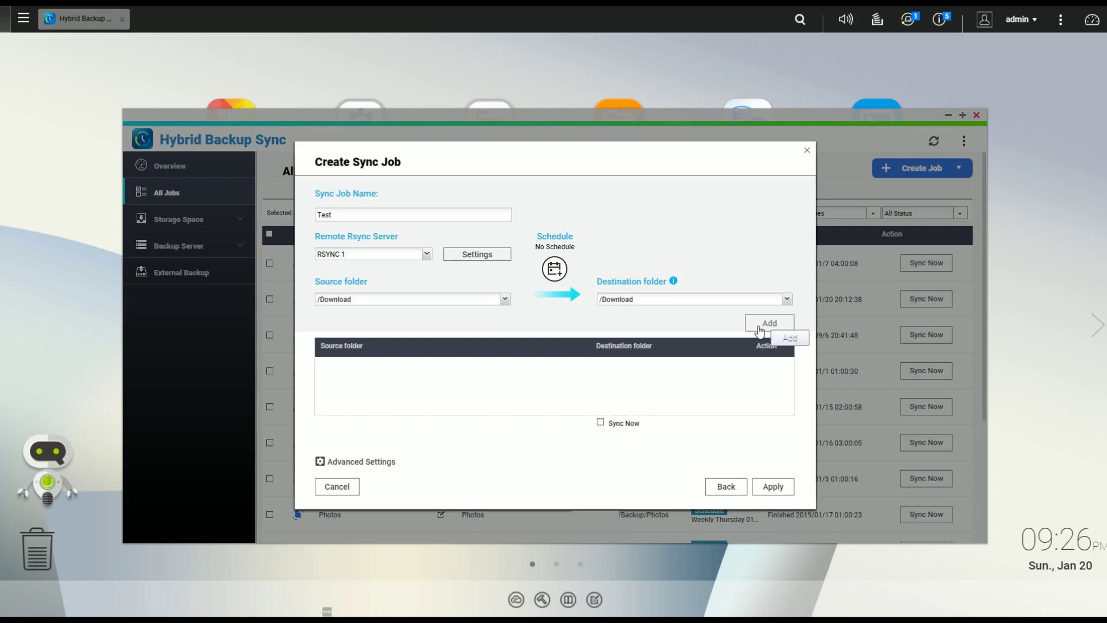
{"action": "left_click", "coordinate": [759, 327]}
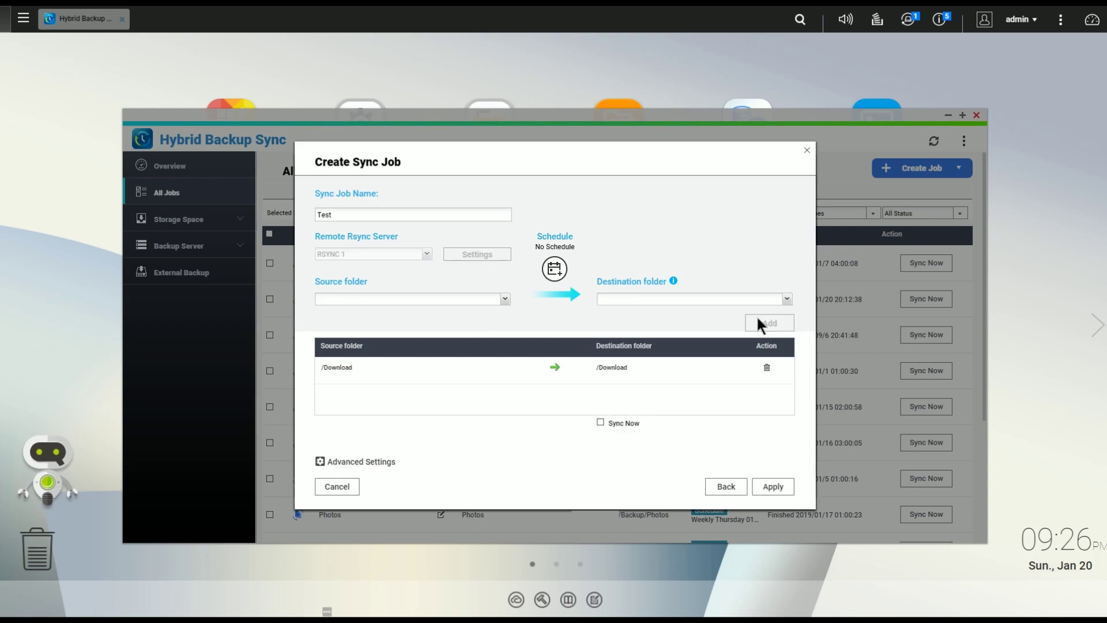
Step: Create the Test job and reopen it from the remote jobs list for editing
{"action": "left_click", "coordinate": [760, 487]}
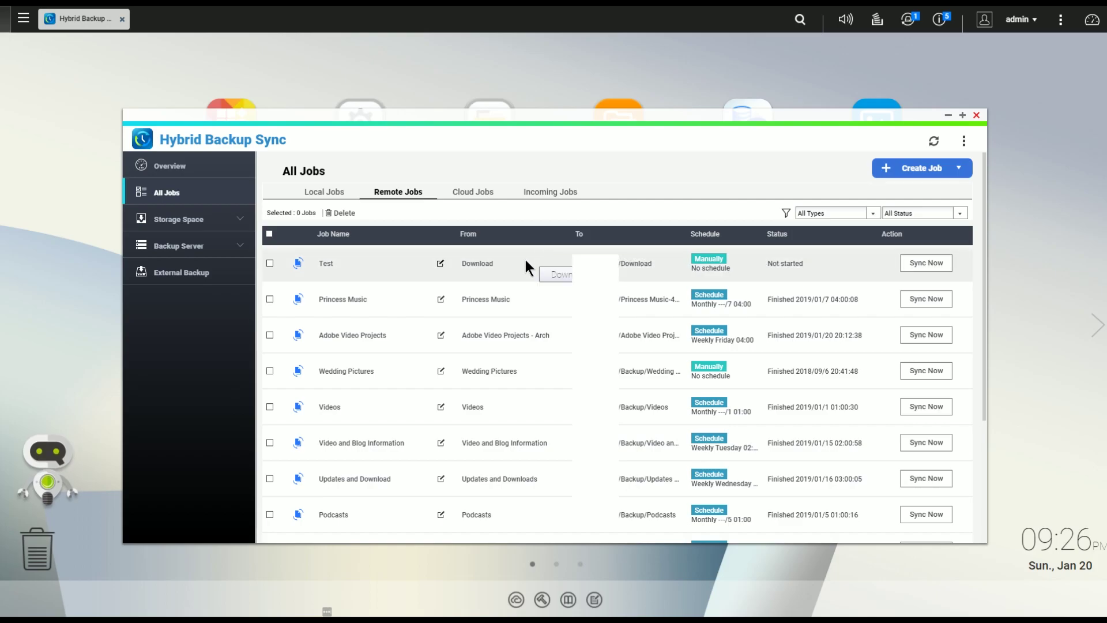
{"action": "left_click", "coordinate": [441, 263]}
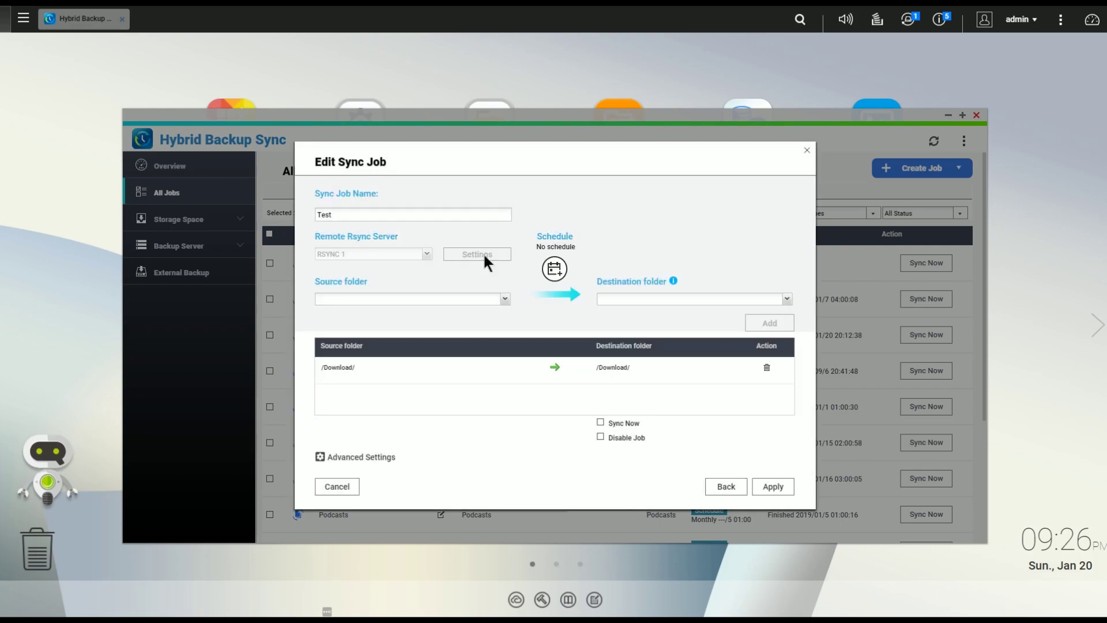
Step: Explore Test's advanced settings, trying a weekly 03 schedule, then viewing Options and Policy
{"action": "left_click", "coordinate": [369, 454]}
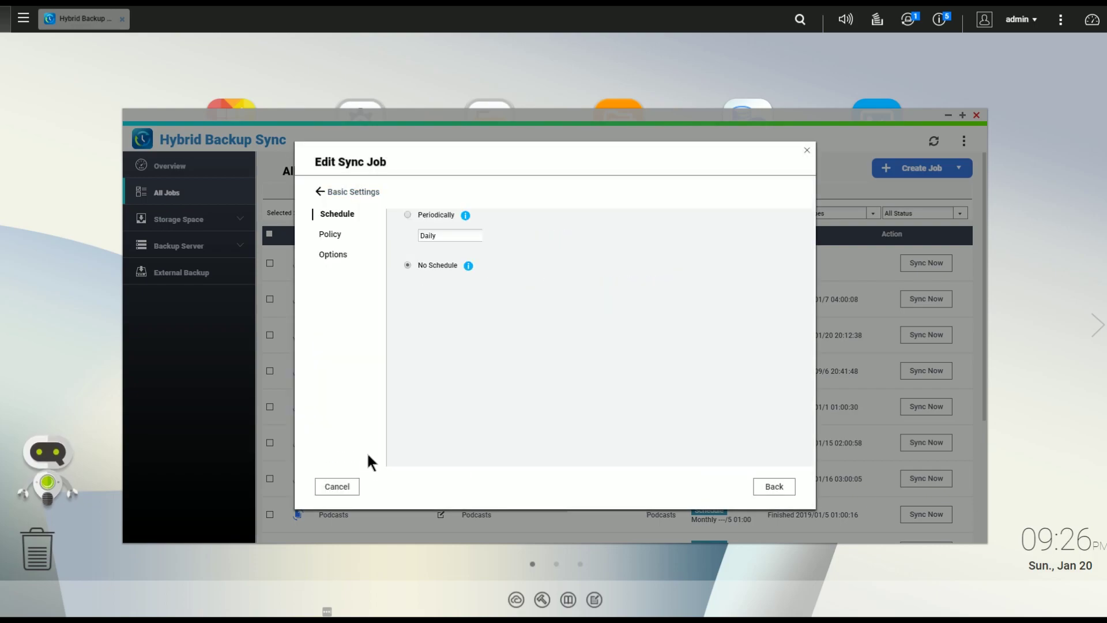
{"action": "left_click", "coordinate": [484, 241]}
{"action": "left_click", "coordinate": [430, 275]}
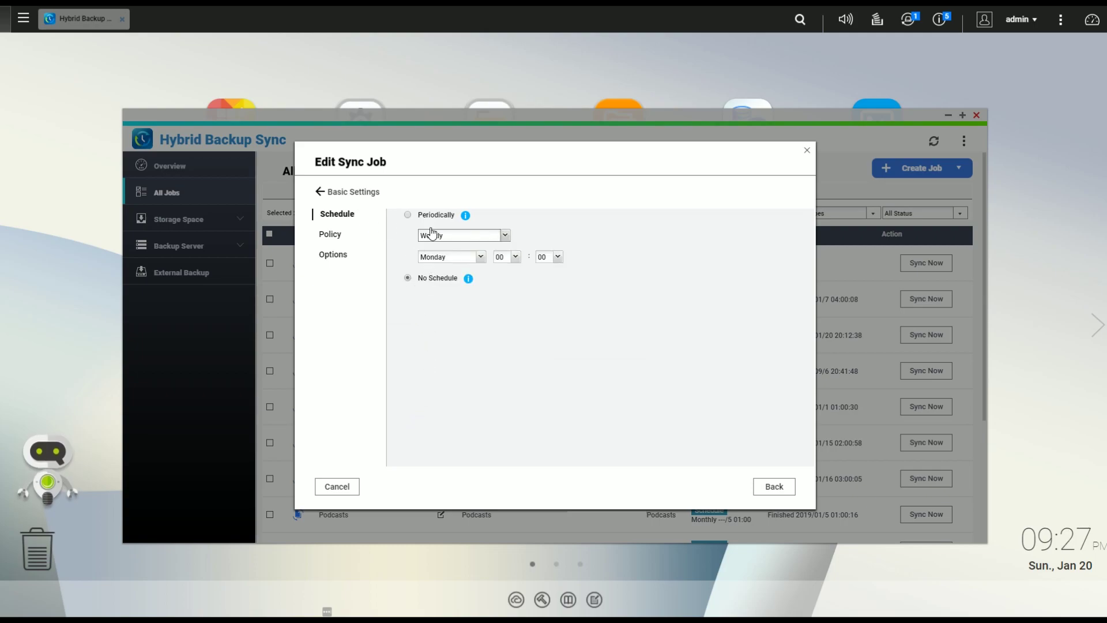
{"action": "left_click", "coordinate": [515, 257]}
{"action": "left_click", "coordinate": [514, 303]}
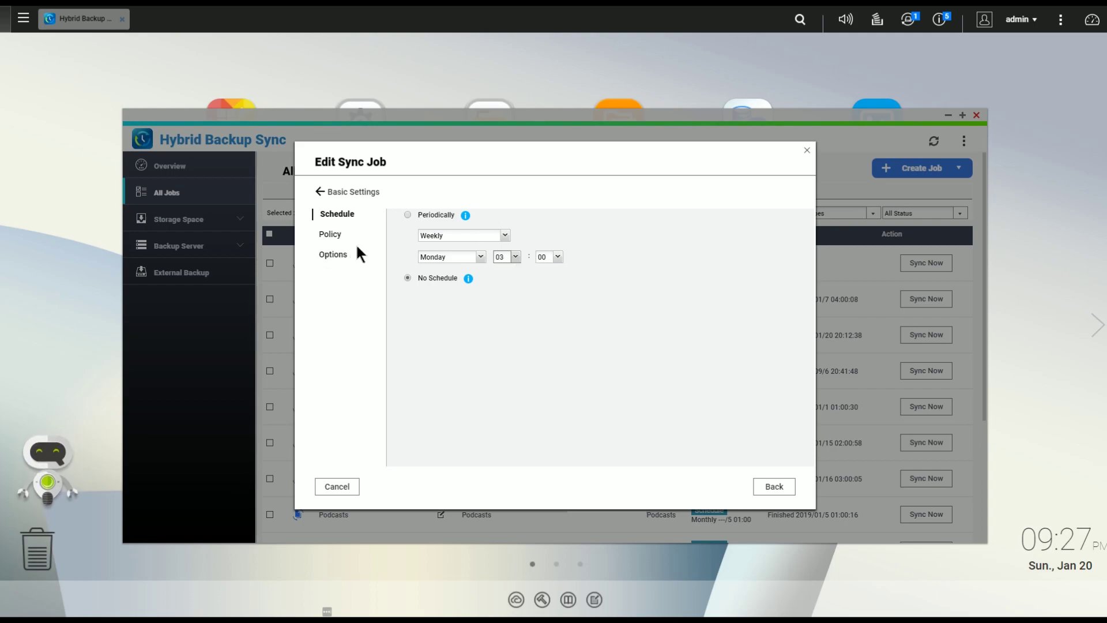
{"action": "left_click", "coordinate": [336, 254]}
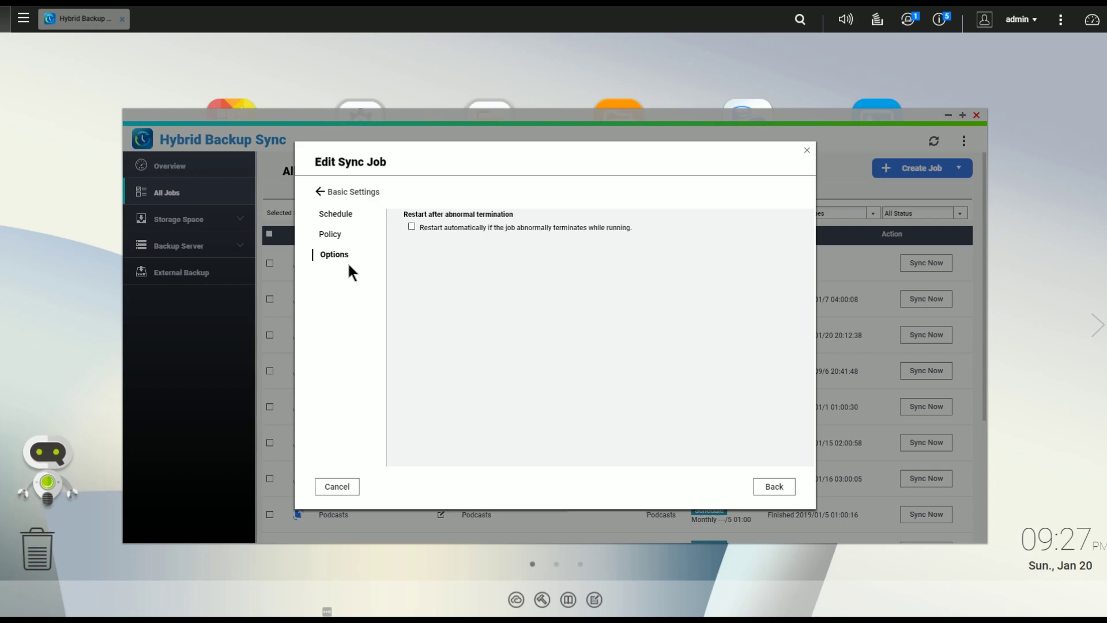
{"action": "left_click", "coordinate": [334, 237]}
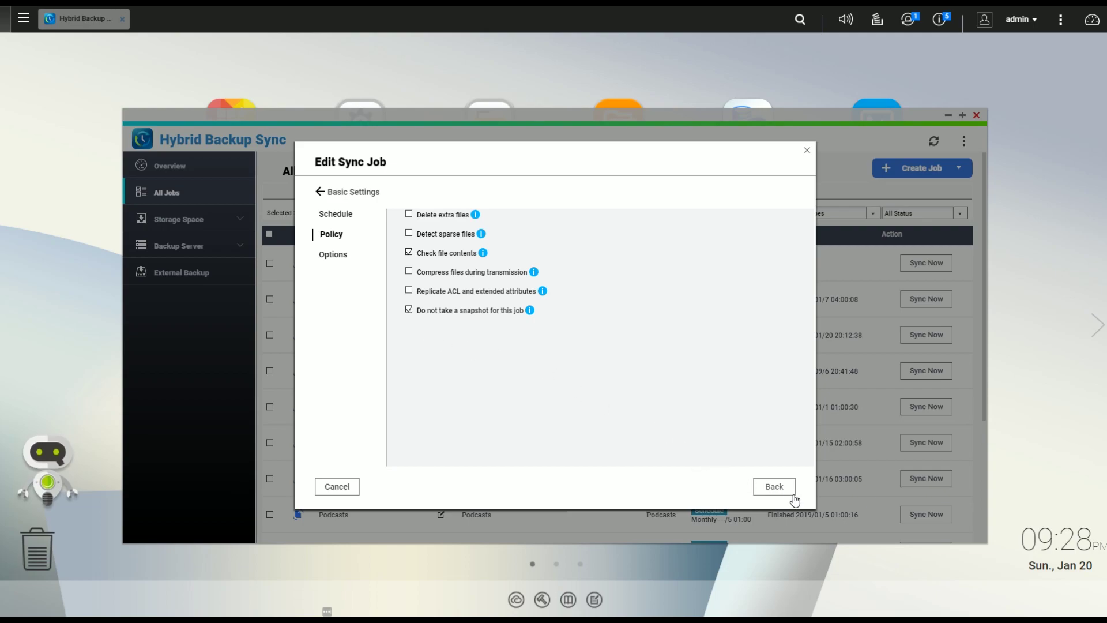
Step: Reopen the Test job, schedule it periodically Daily at 02:00, and save
{"action": "left_click", "coordinate": [328, 193]}
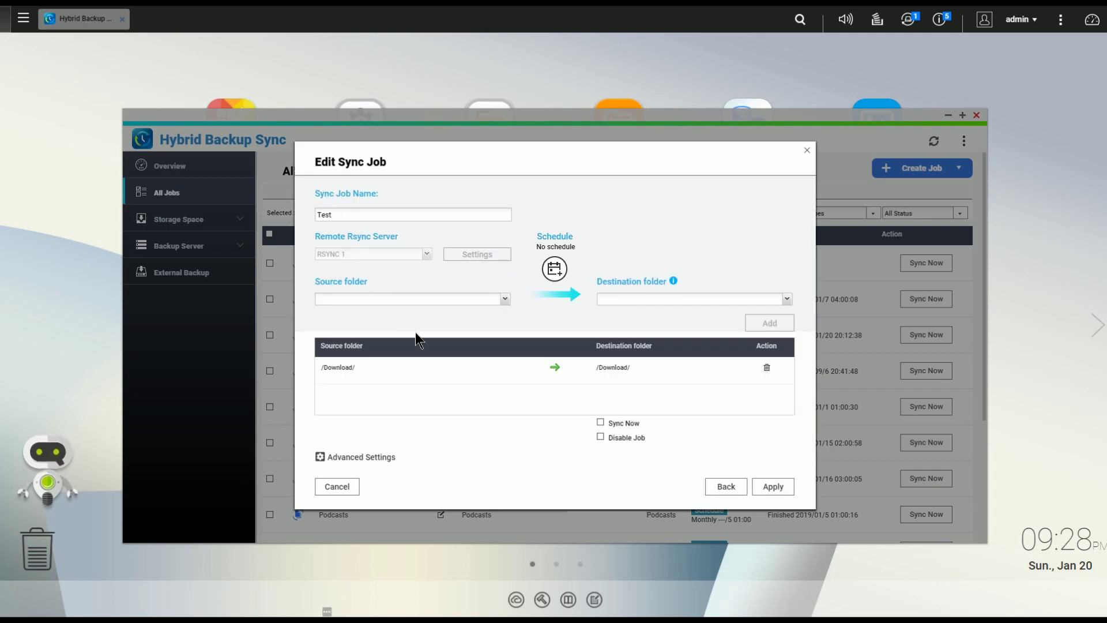
{"action": "left_click", "coordinate": [771, 487]}
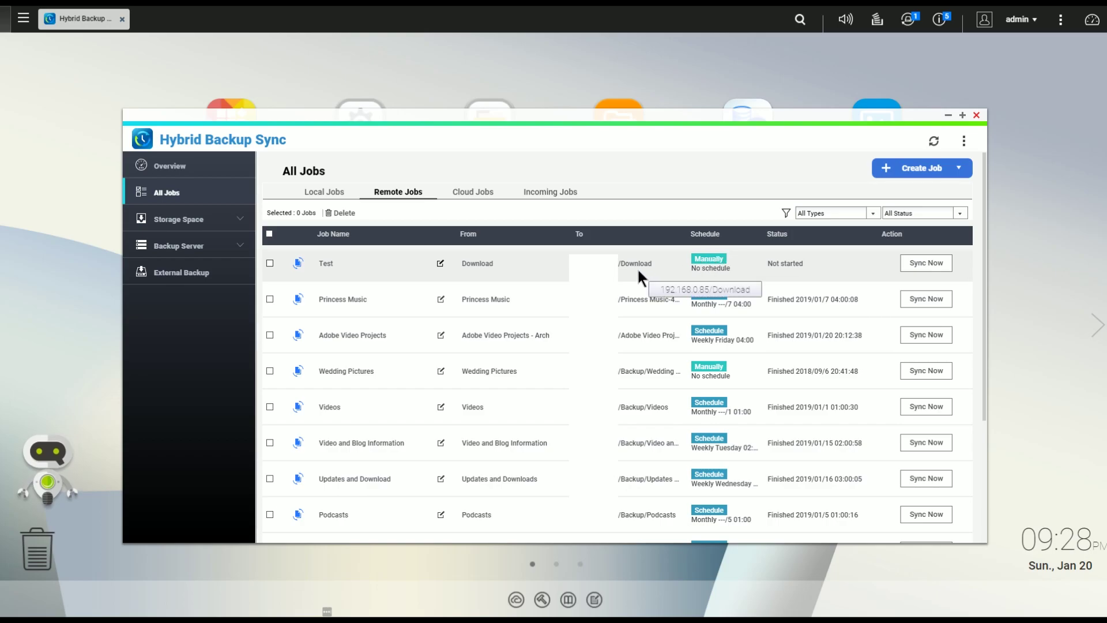
{"action": "left_click", "coordinate": [441, 264]}
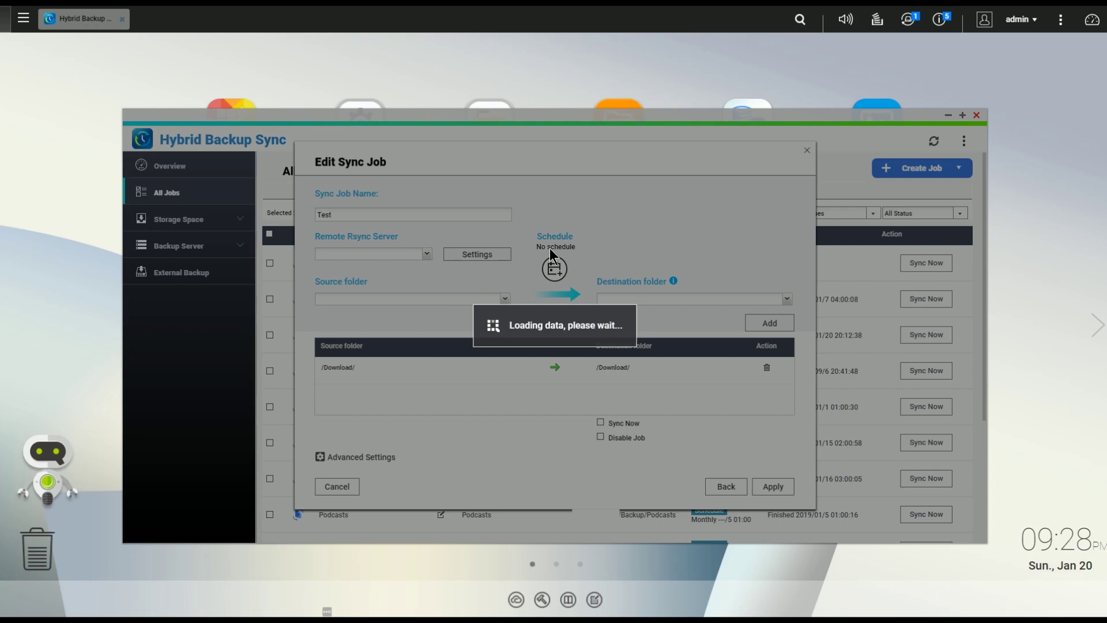
{"action": "left_click", "coordinate": [554, 269]}
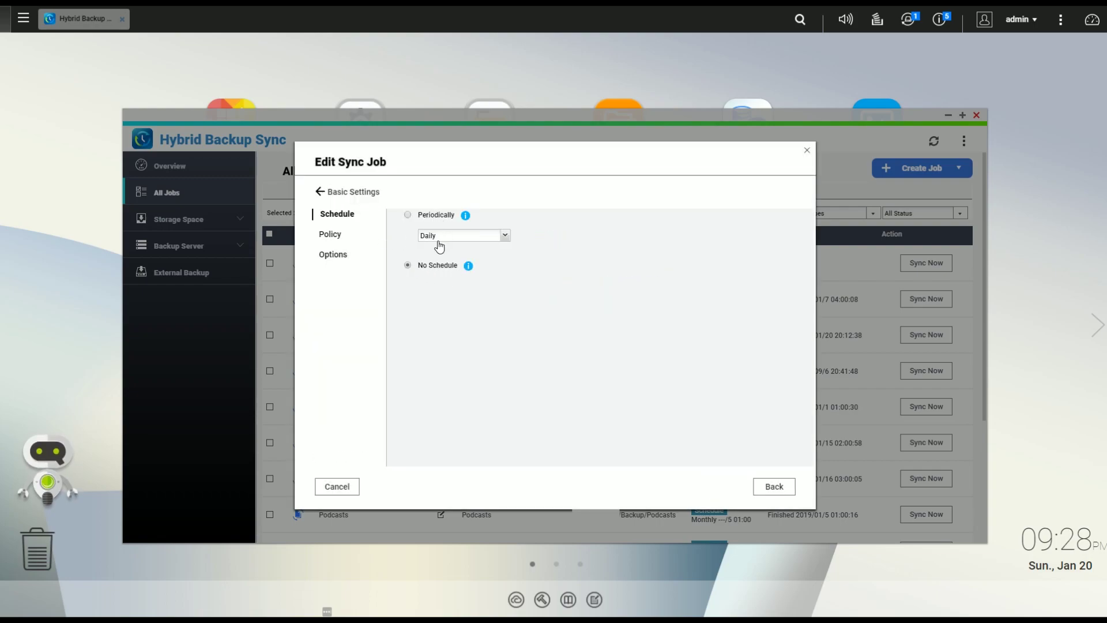
{"action": "left_click", "coordinate": [408, 215]}
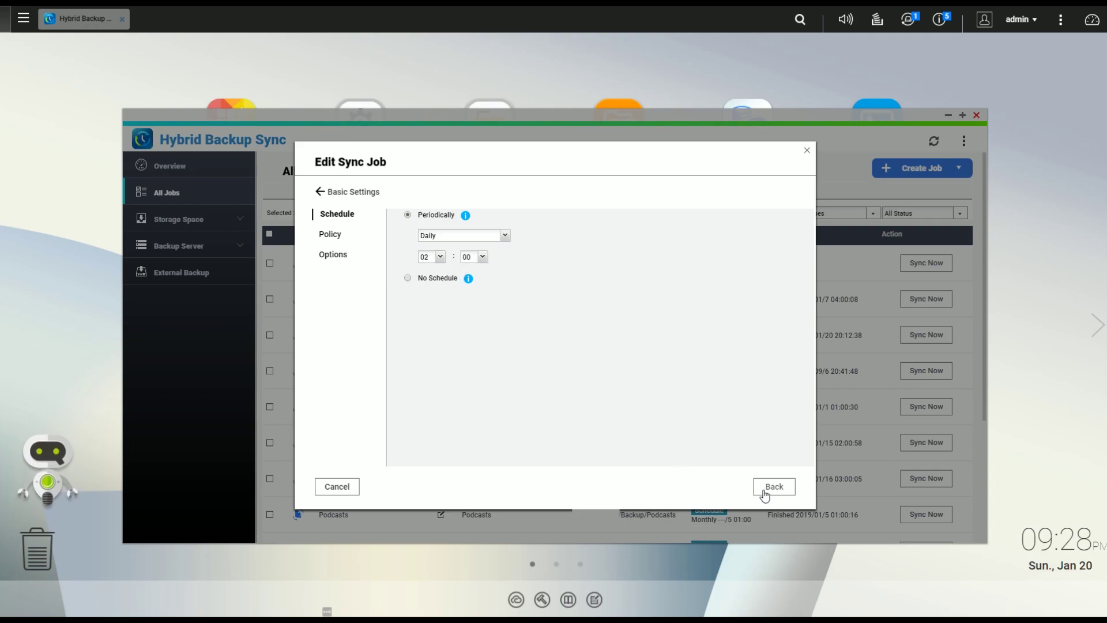
{"action": "left_click", "coordinate": [322, 192]}
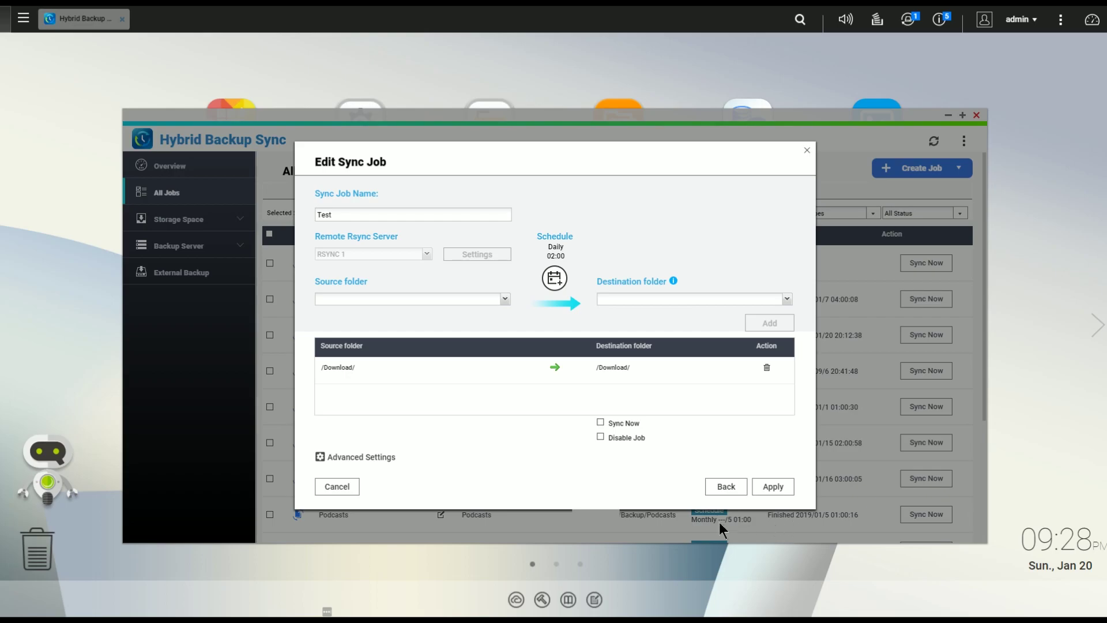
{"action": "left_click", "coordinate": [771, 487]}
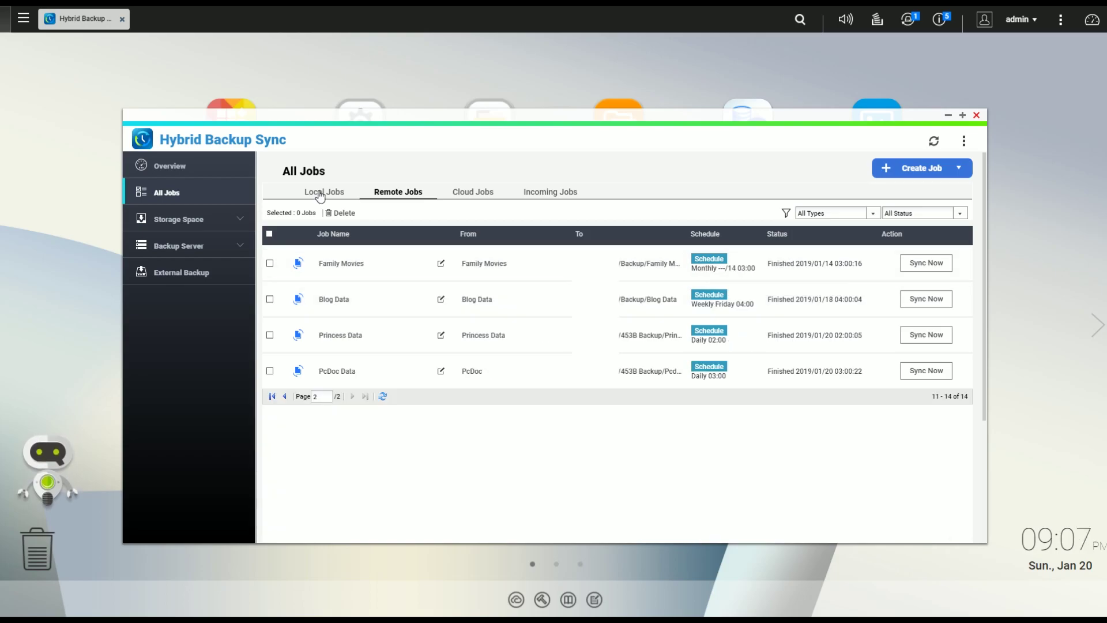
Step: Switch to the Local Jobs list, which is still empty
{"action": "left_click", "coordinate": [320, 194]}
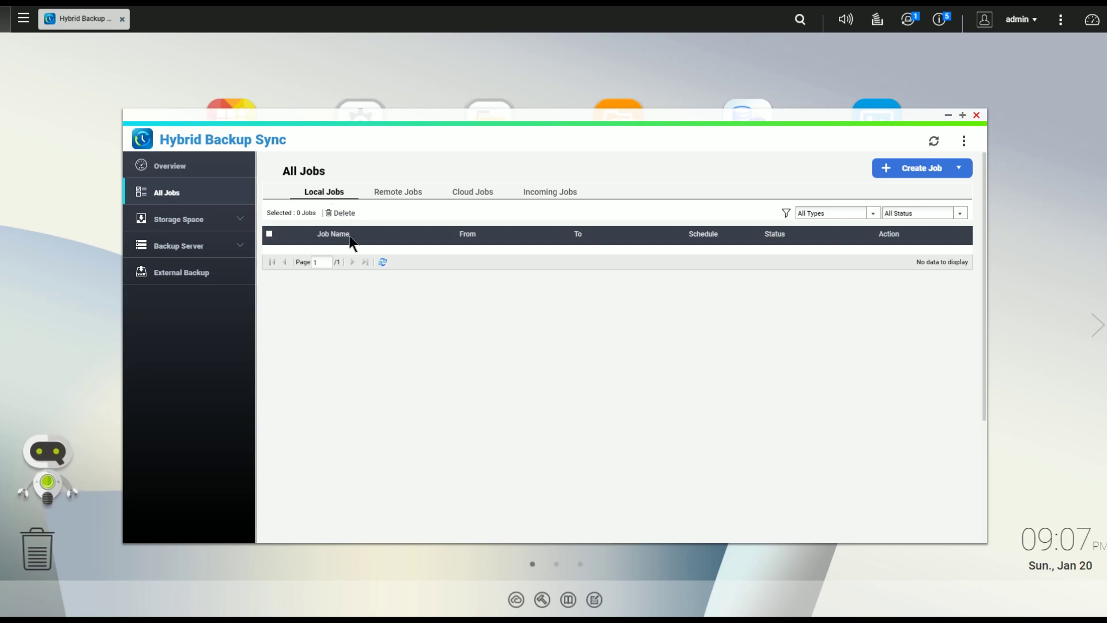
{"action": "left_click", "coordinate": [921, 168]}
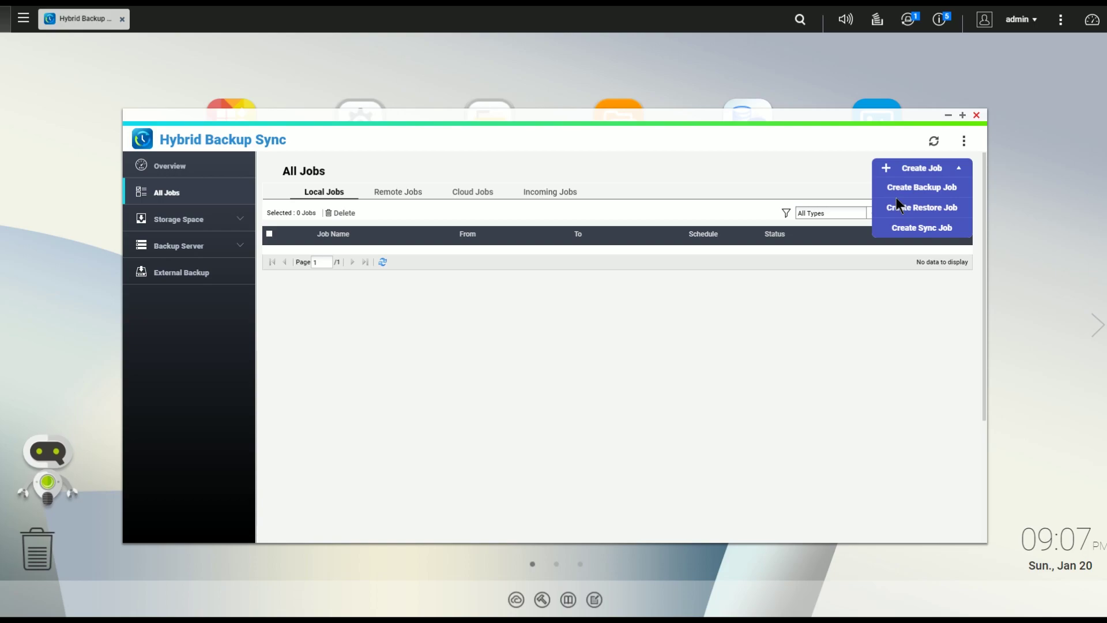
{"action": "left_click", "coordinate": [719, 144]}
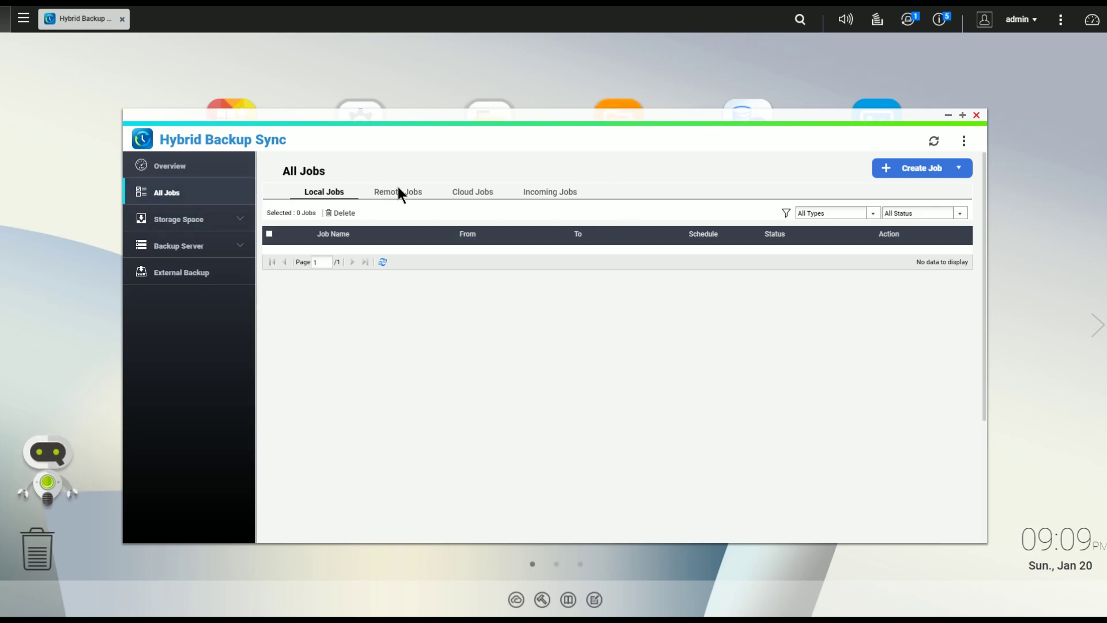
Step: Review the two monthly S3 cloud jobs, All Data to S3 and Photos, then show the new-job choices
{"action": "left_click", "coordinate": [472, 192]}
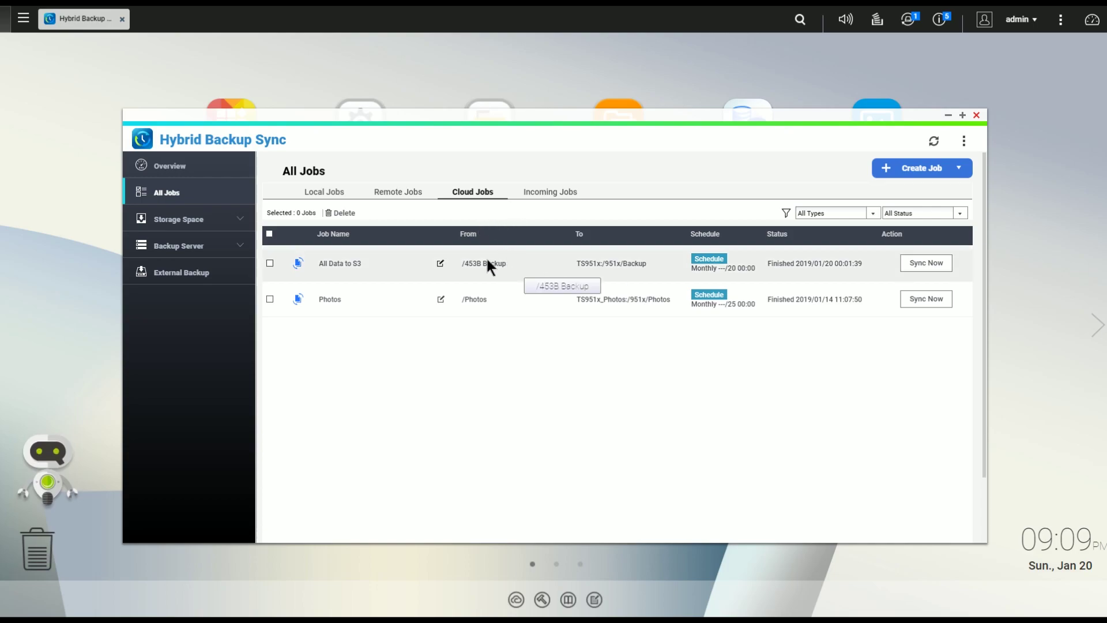
{"action": "left_click", "coordinate": [953, 172]}
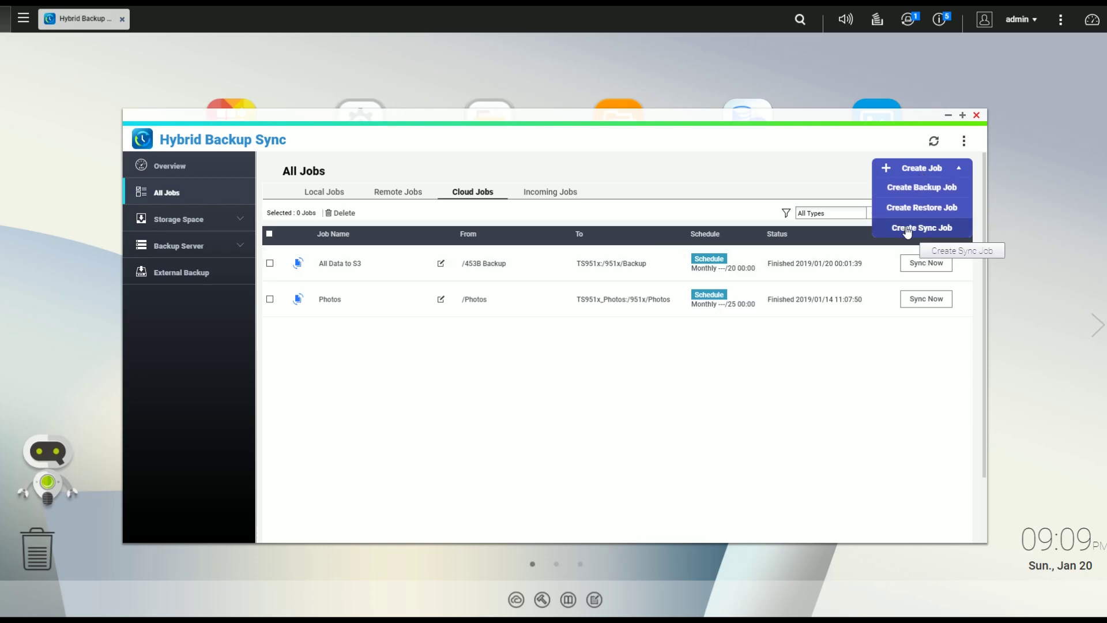
Step: Start a new local-to-cloud sync job and browse all supported cloud services at the account step
{"action": "left_click", "coordinate": [907, 229]}
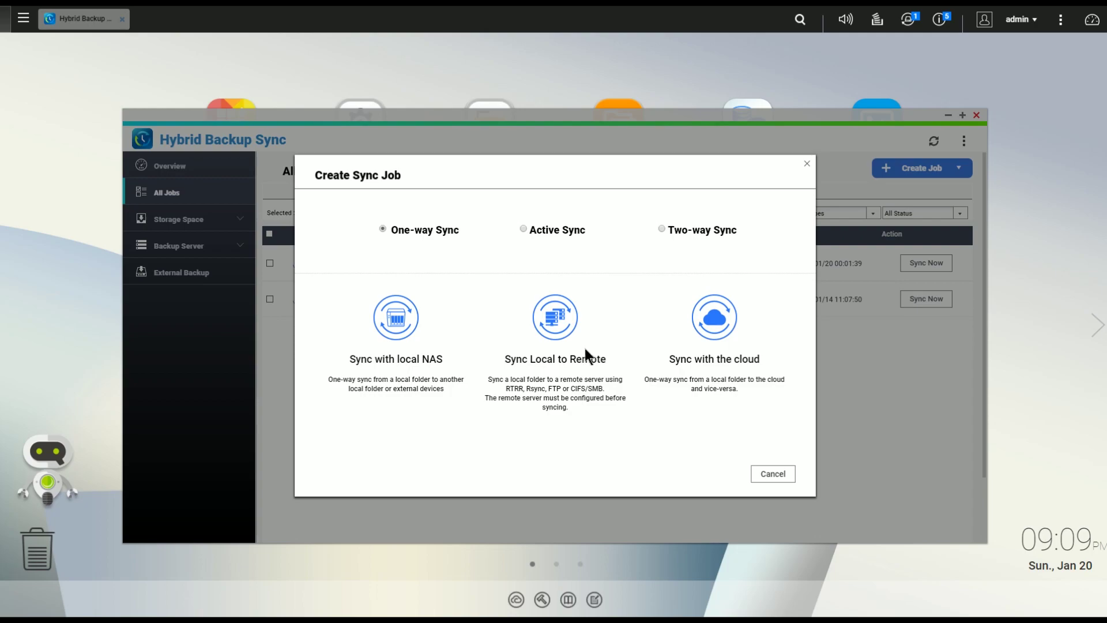
{"action": "left_click", "coordinate": [713, 318]}
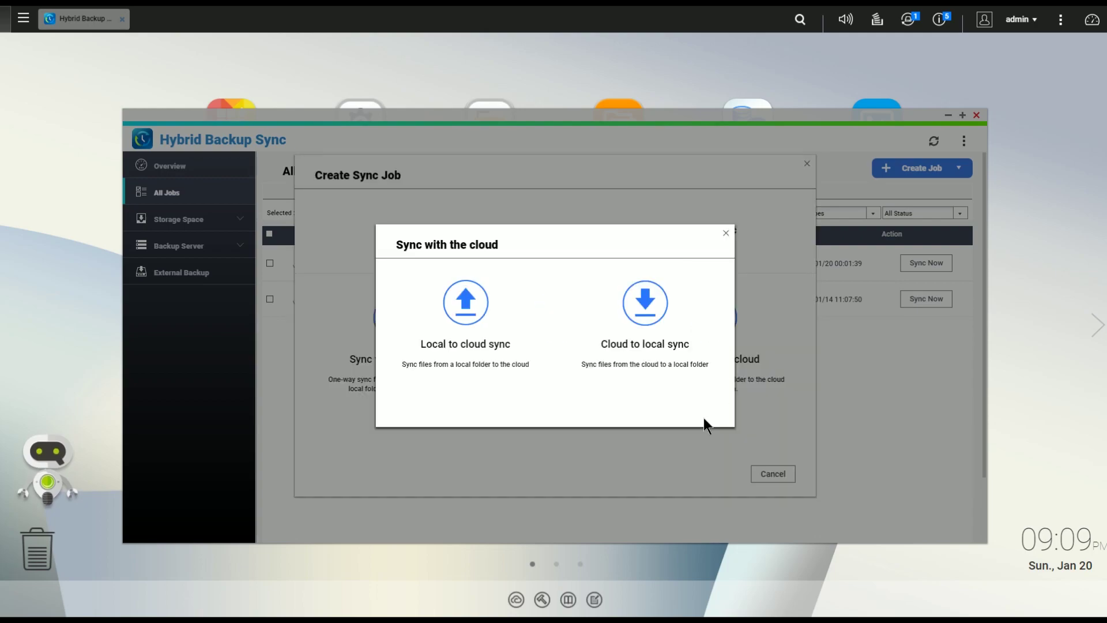
{"action": "left_click", "coordinate": [469, 318]}
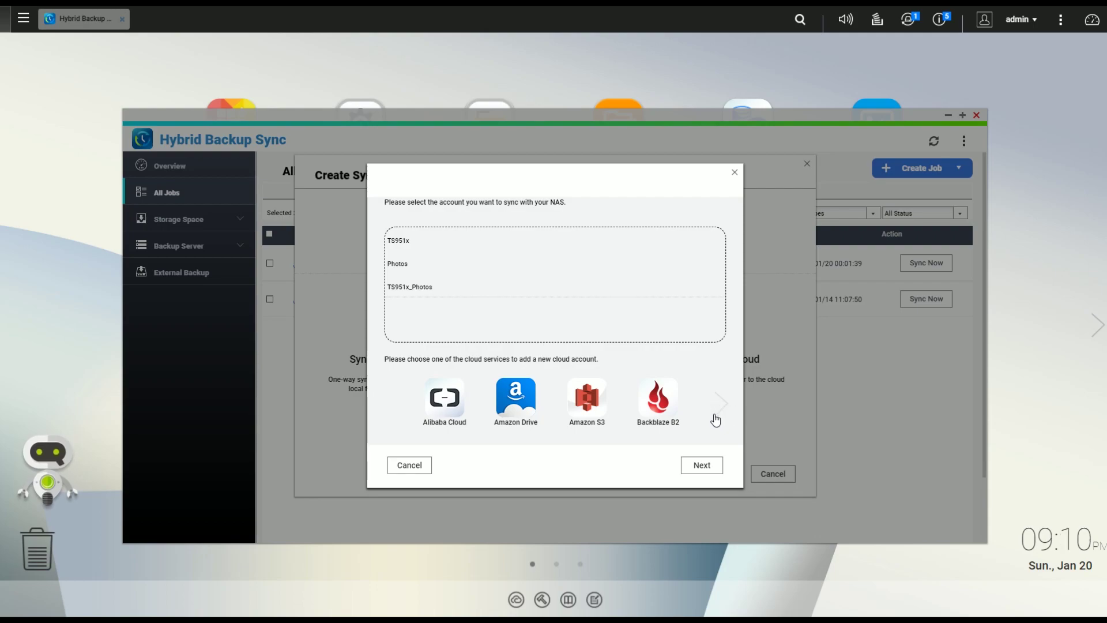
{"action": "left_click", "coordinate": [721, 411]}
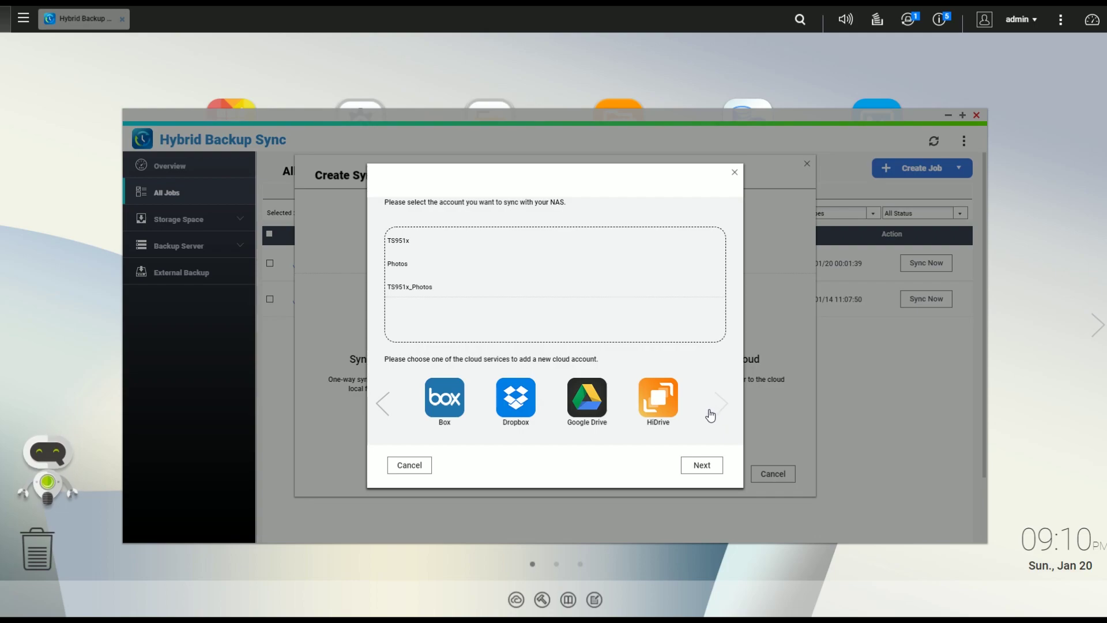
{"action": "left_click", "coordinate": [722, 412]}
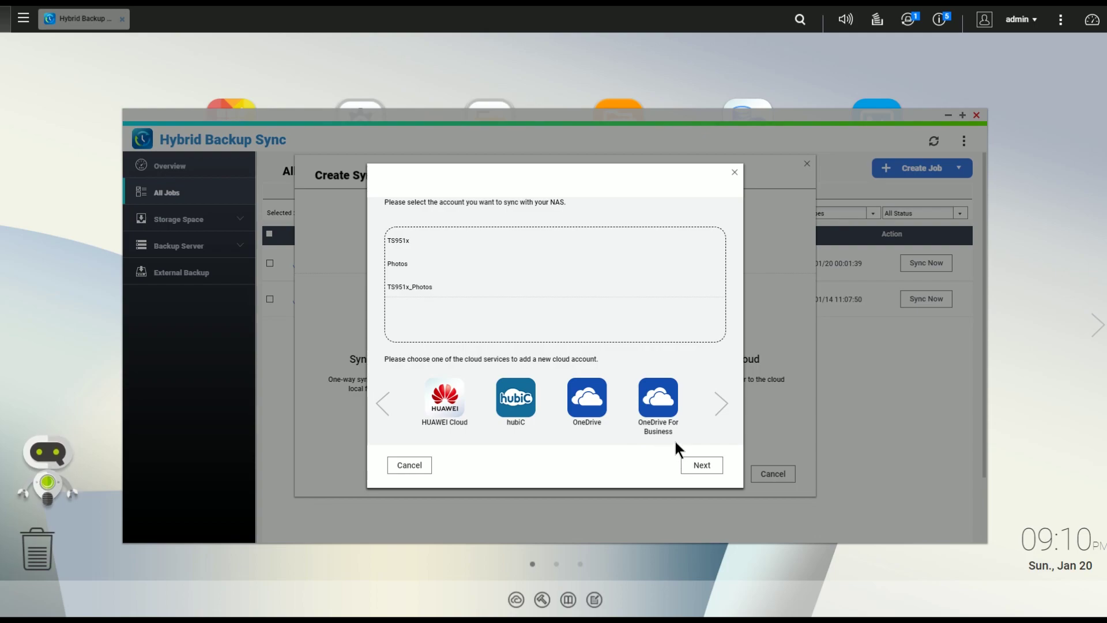
{"action": "left_click", "coordinate": [719, 410]}
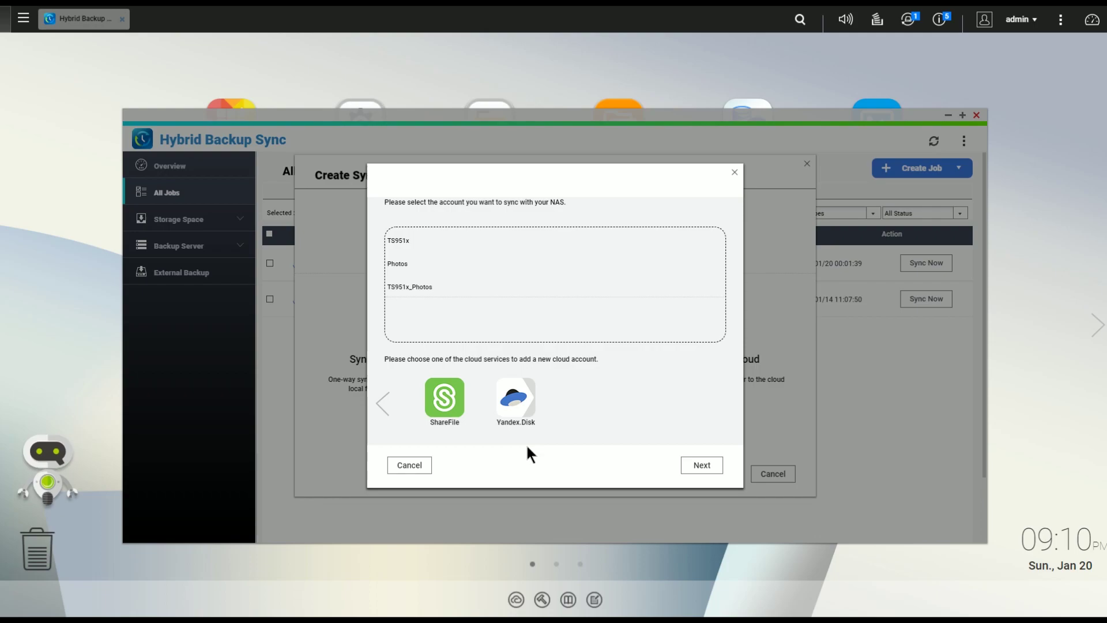
{"action": "left_click", "coordinate": [382, 405]}
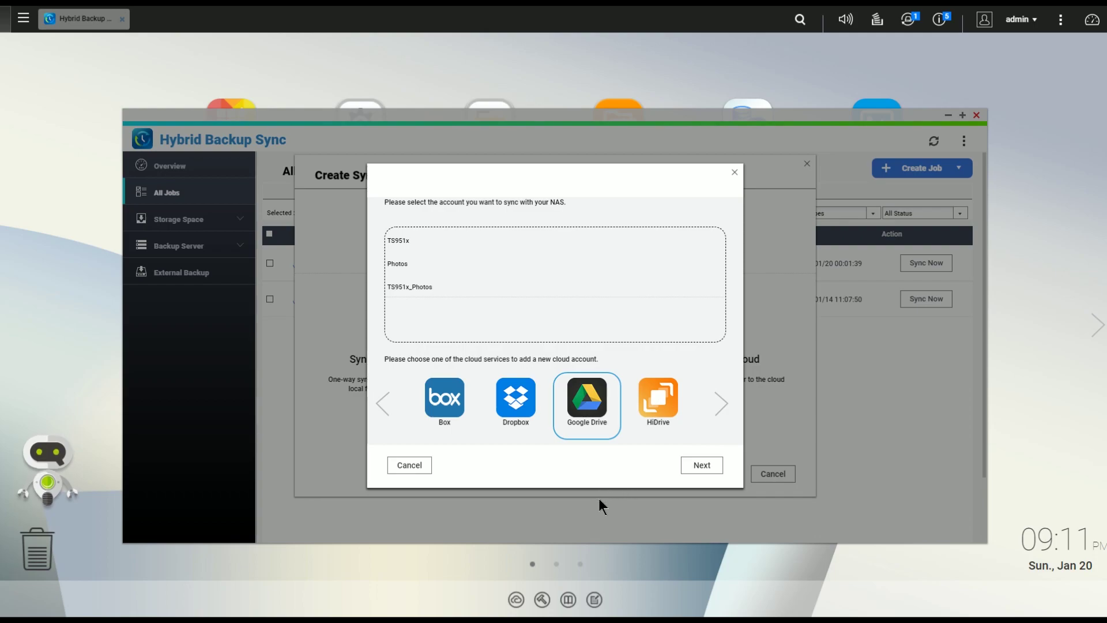
Step: Abandon the new cloud sync job, closing the account, Sync with the cloud and Create Sync Job dialogs
{"action": "left_click", "coordinate": [417, 470]}
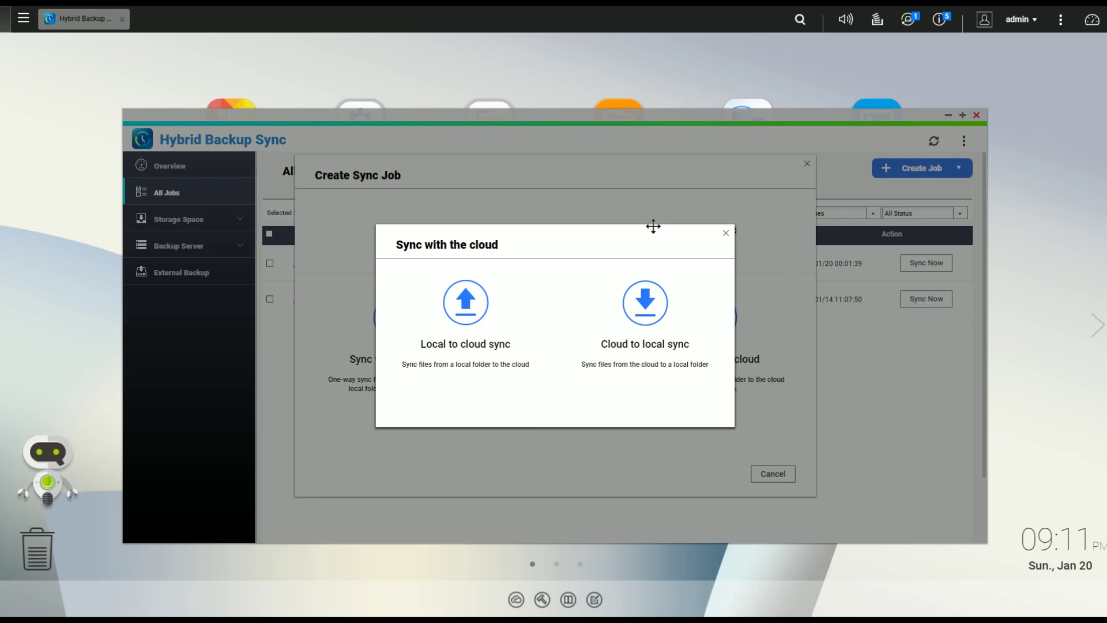
{"action": "left_click", "coordinate": [729, 235]}
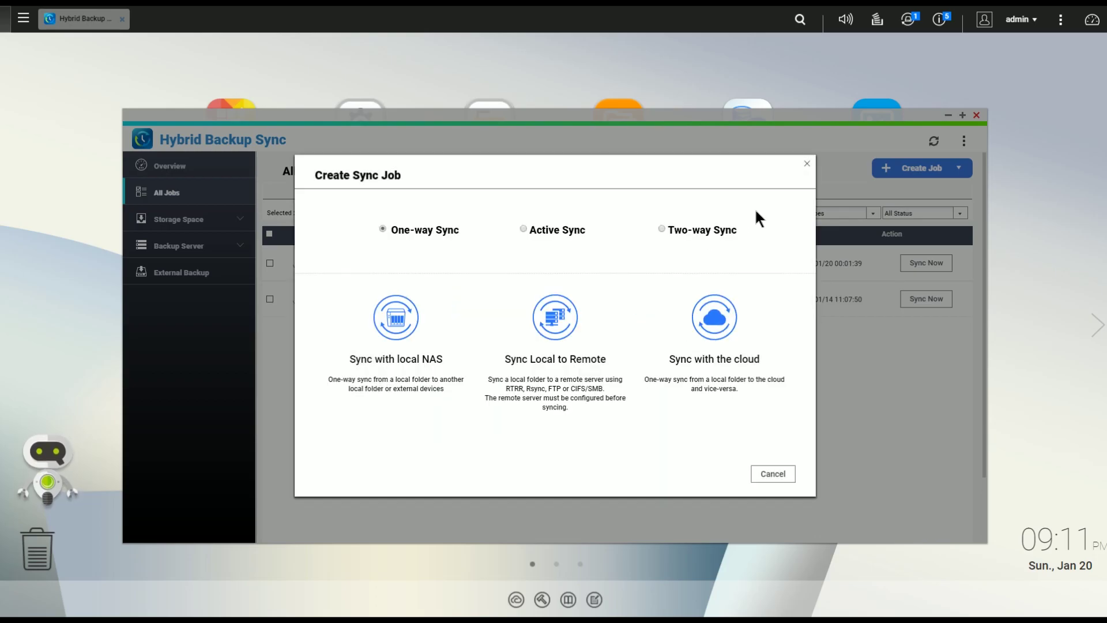
{"action": "left_click", "coordinate": [807, 164]}
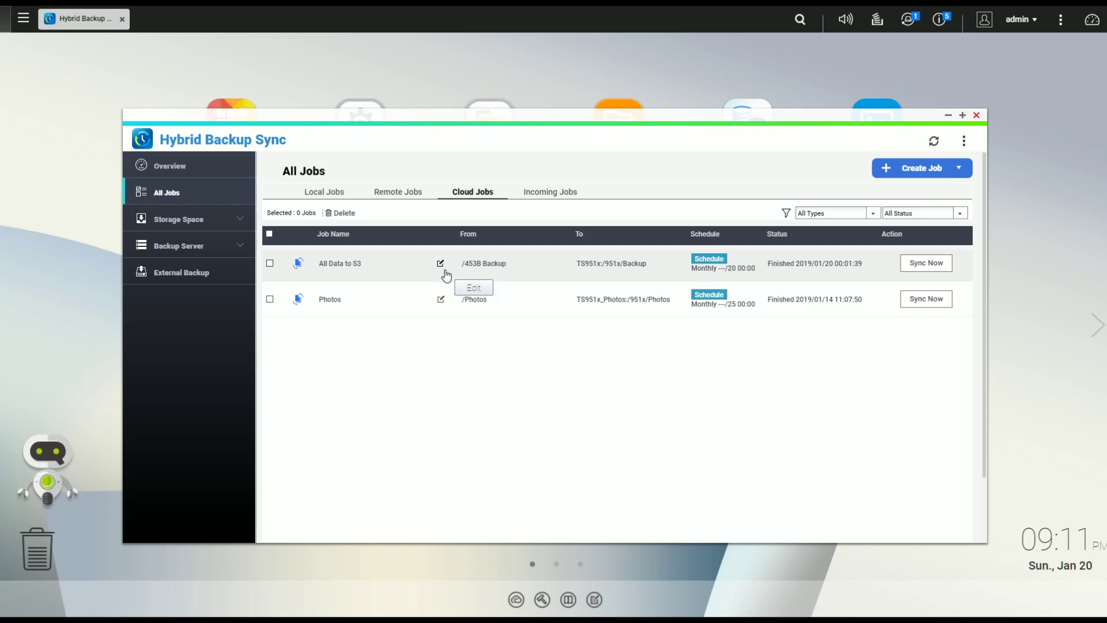
Step: Open the All Data to S3 job settings: bucket 951x, folder /Backup, Standard class, server-side encryption
{"action": "left_click", "coordinate": [440, 266]}
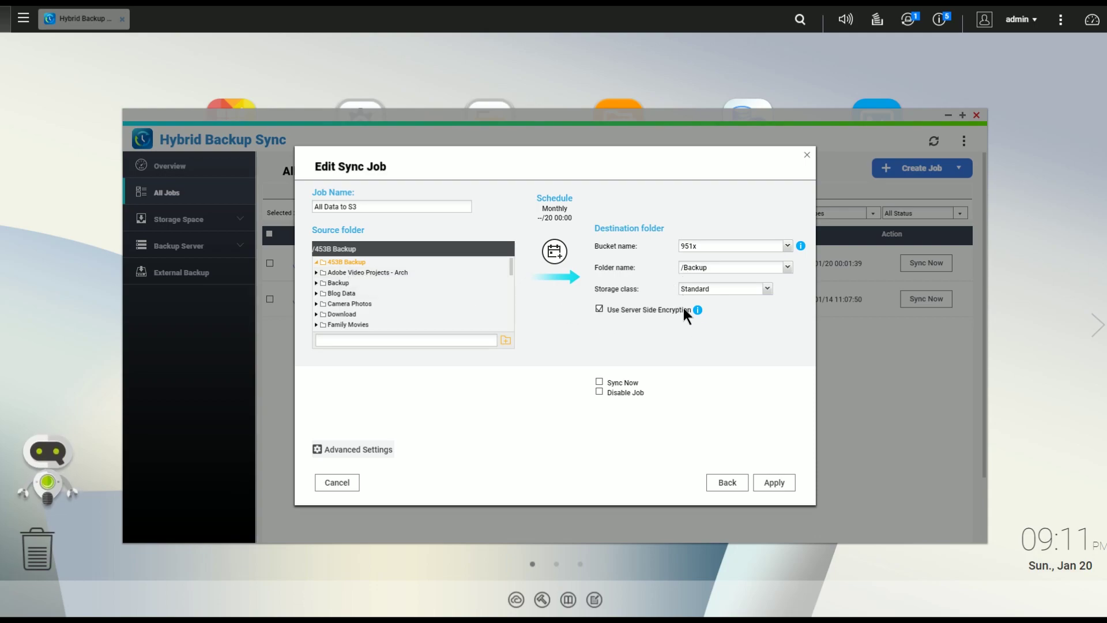
{"action": "mouse_move", "coordinate": [702, 307]}
Step: Check the All Data to S3 schedule (monthly, day 20, 00:00) and close the editor without saving
{"action": "left_click", "coordinate": [378, 455]}
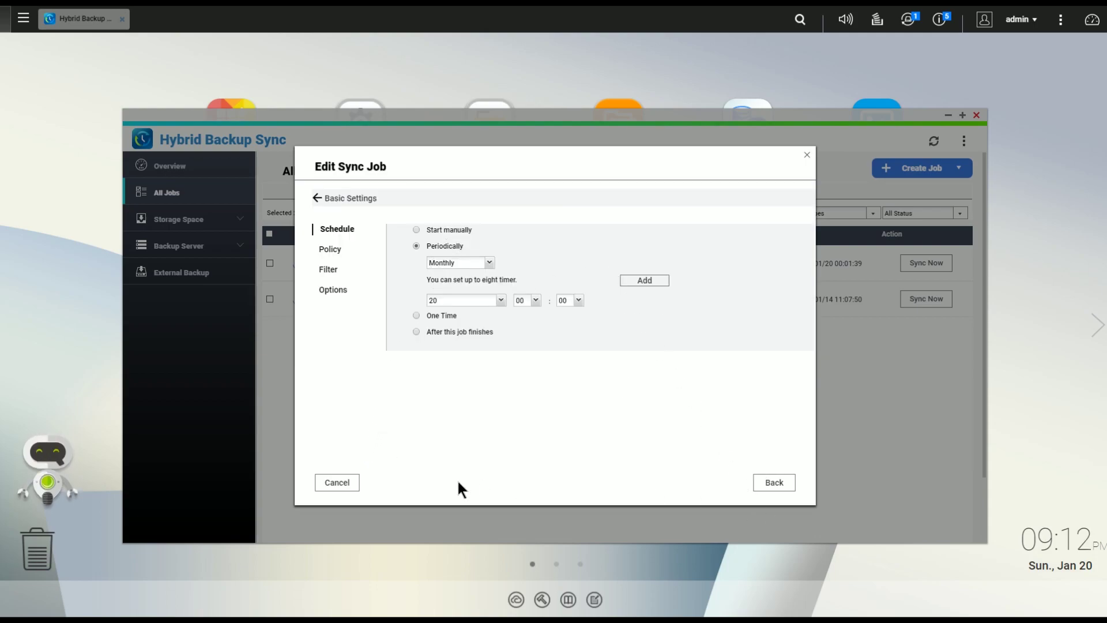
{"action": "left_click", "coordinate": [326, 482]}
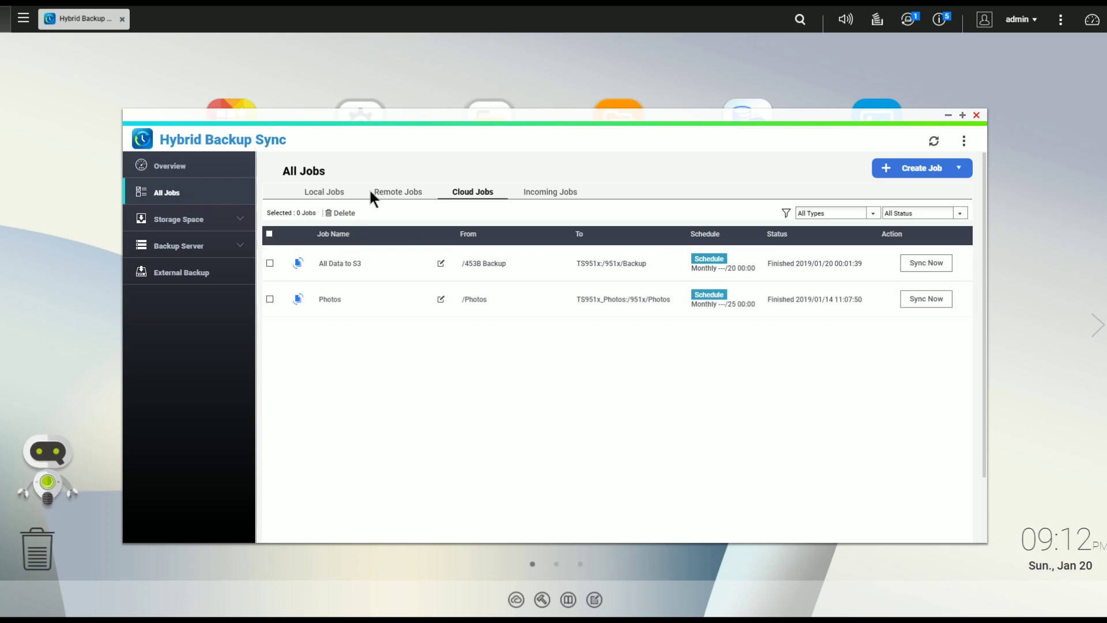
Step: Show page 1 of the Remote Jobs list, with Adobe Video Projects, Wedding Pictures, Videos and Podcasts
{"action": "left_click", "coordinate": [387, 196]}
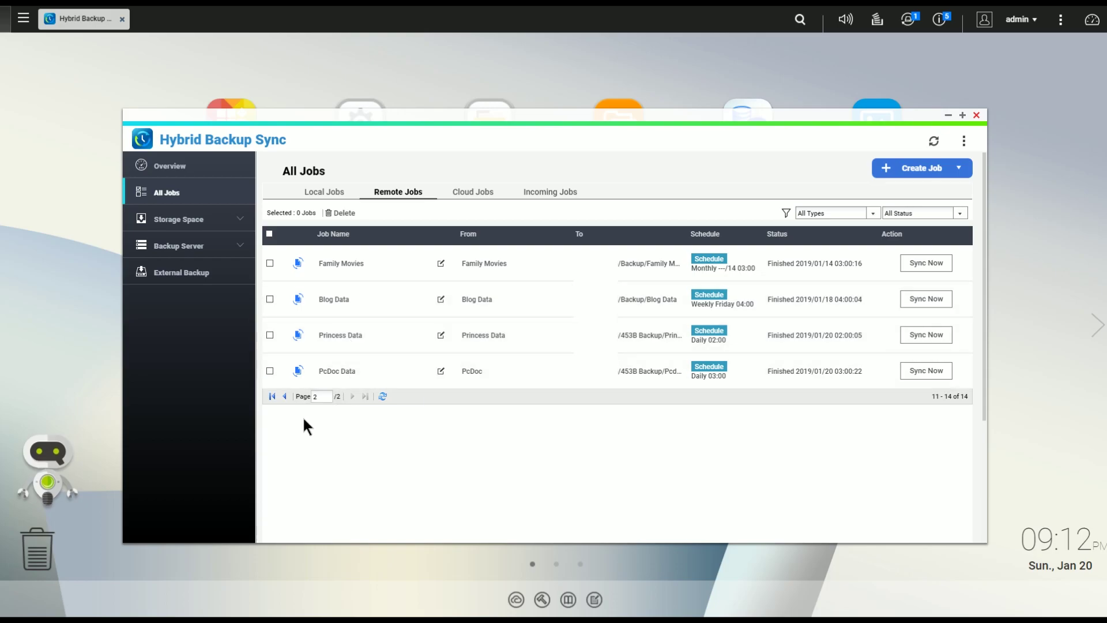
{"action": "left_click", "coordinate": [287, 397]}
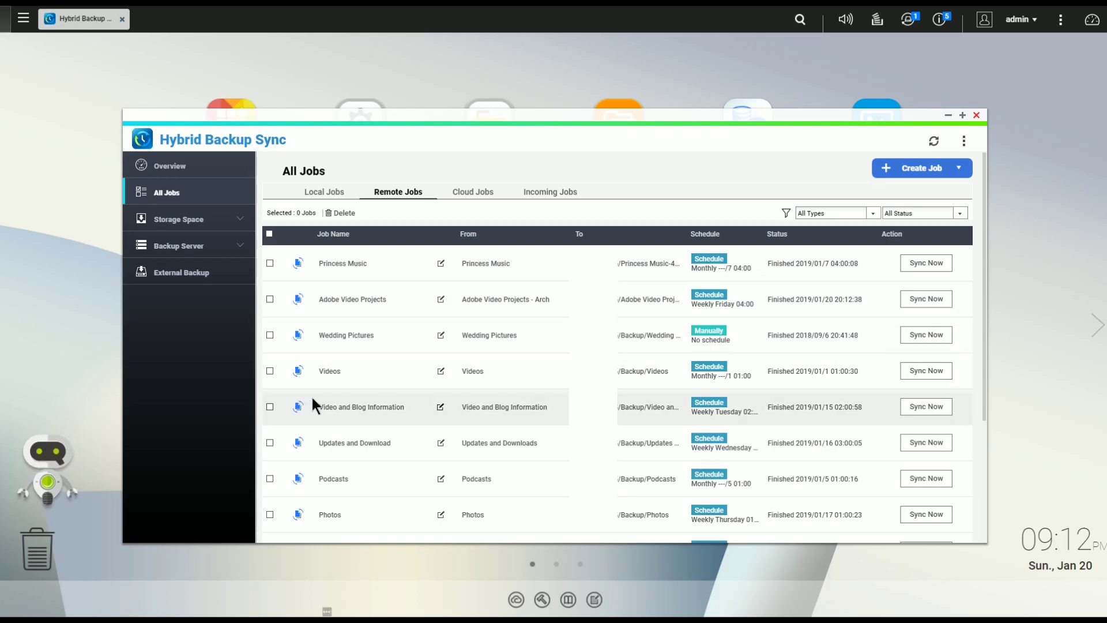